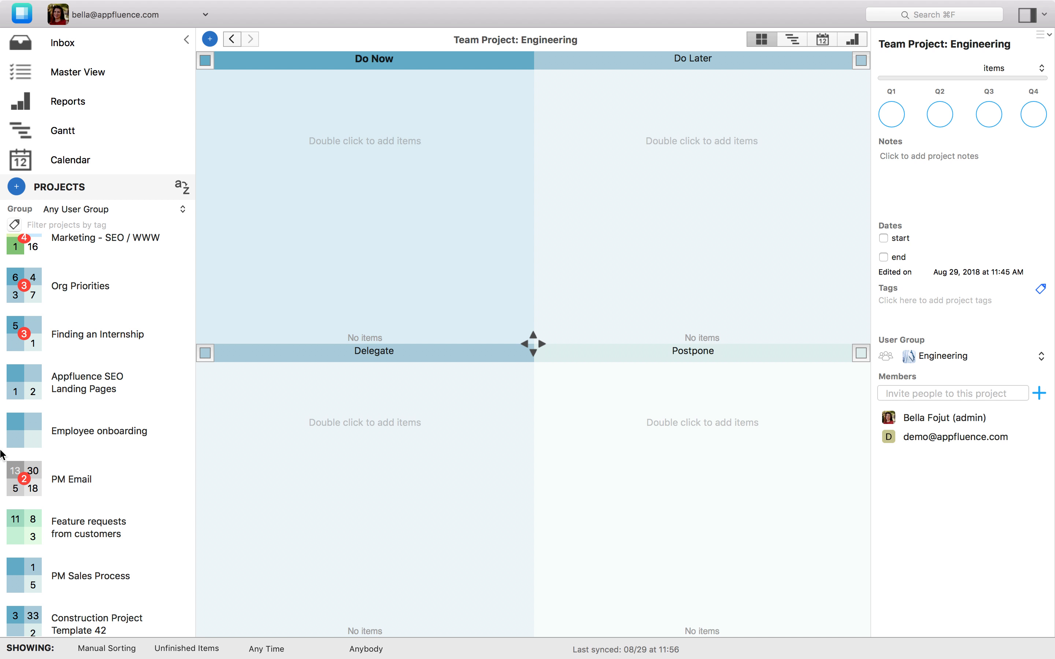
# Filter the project list to the Production user group
pyautogui.scroll(10, 22, 383)
pyautogui.click(97, 210)
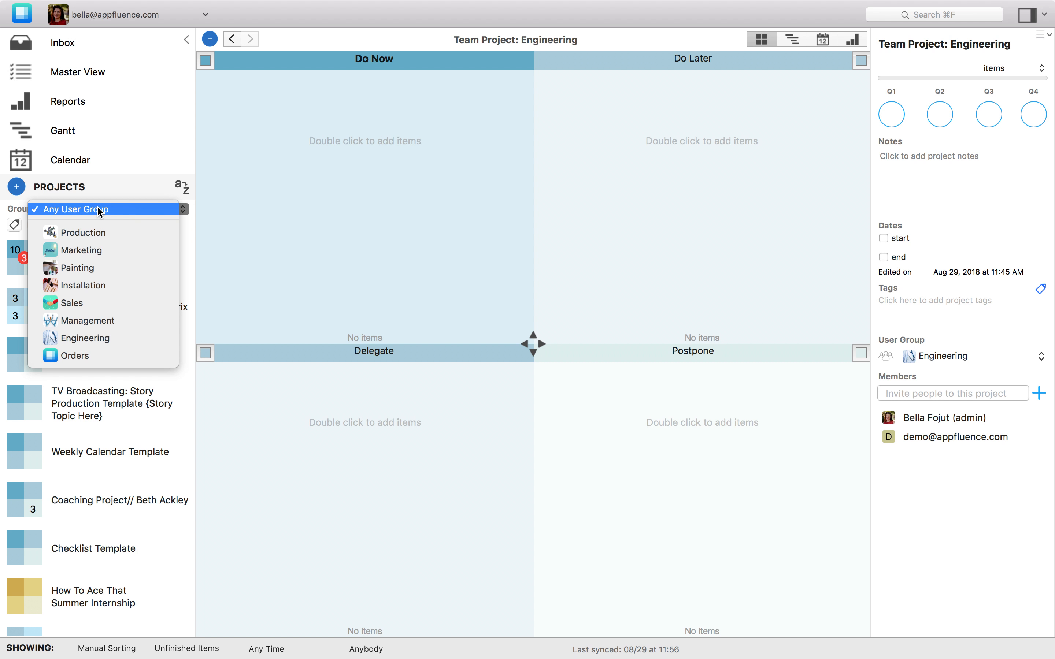
pyautogui.click(95, 231)
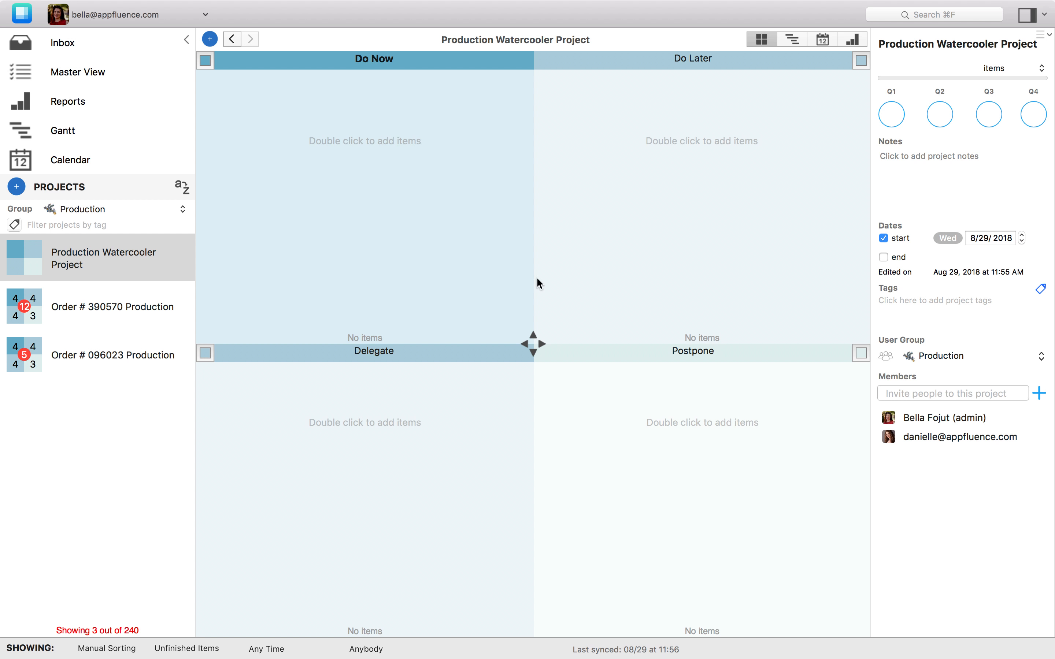
# Open the account's user group management page
pyautogui.click(934, 357)
pyautogui.moveTo(556, 4)
pyautogui.click(349, 7)
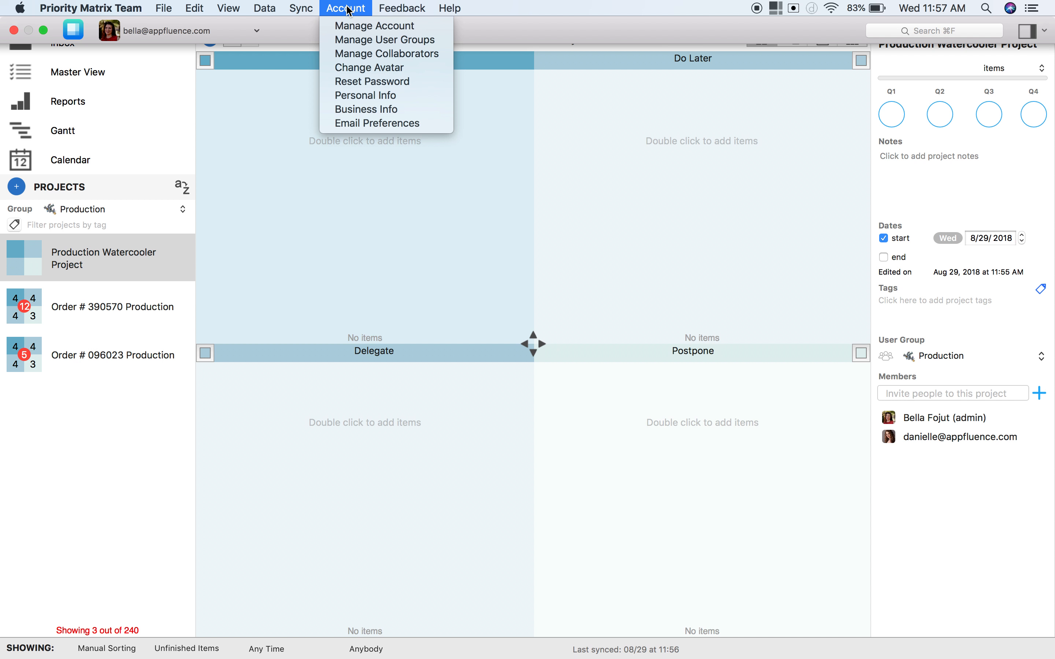
pyautogui.click(363, 39)
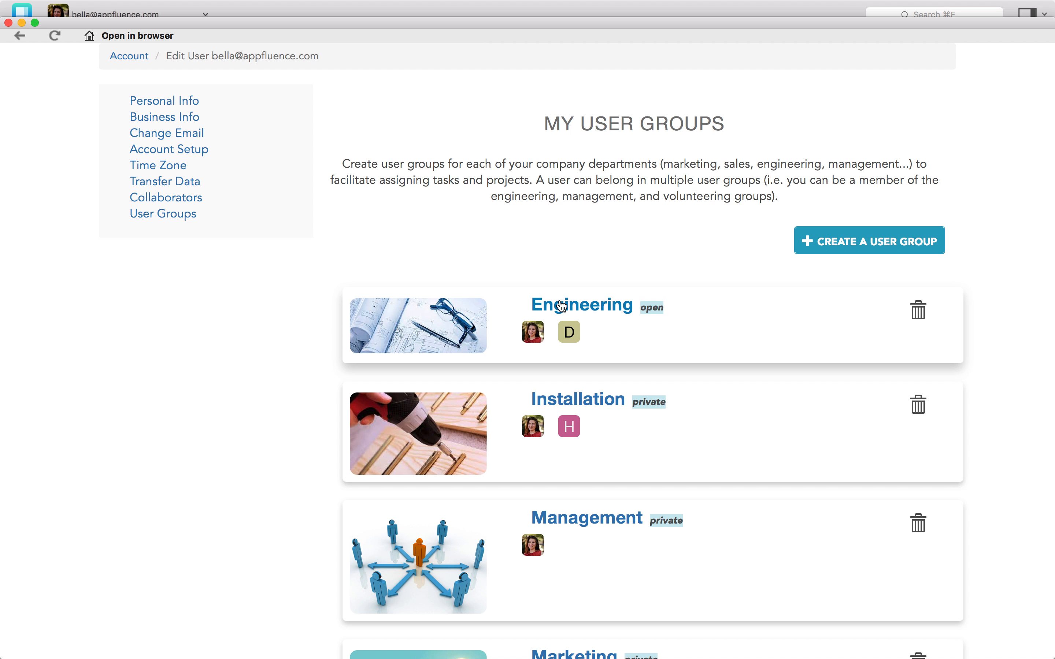
# Scroll through the existing user groups to review their members and privacy settings
pyautogui.scroll(-15, 564, 407)
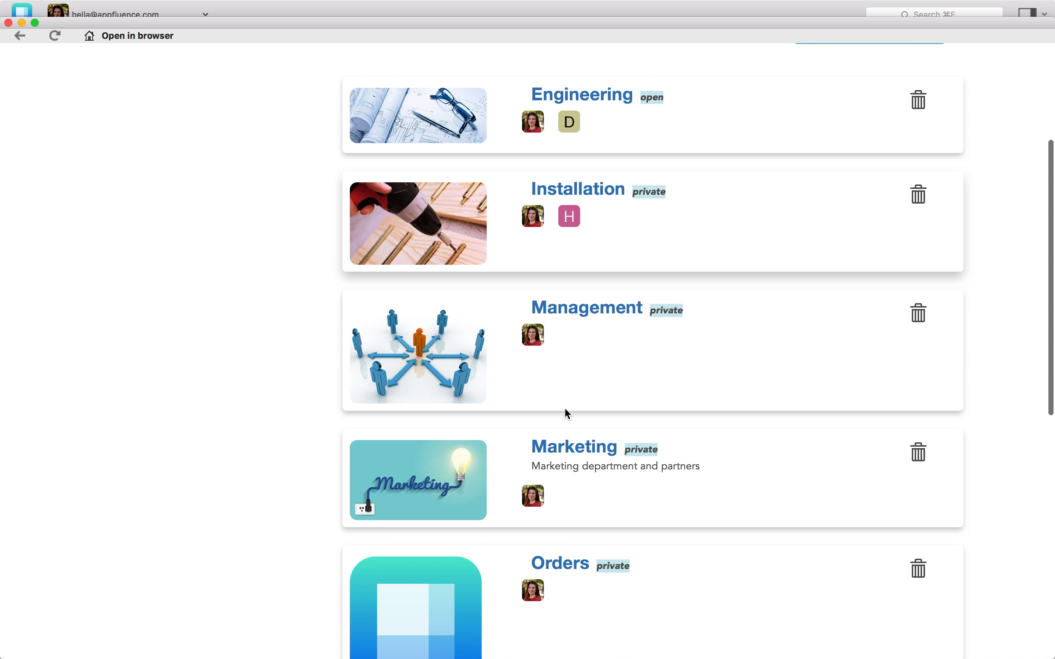
pyautogui.scroll(-3, 564, 409)
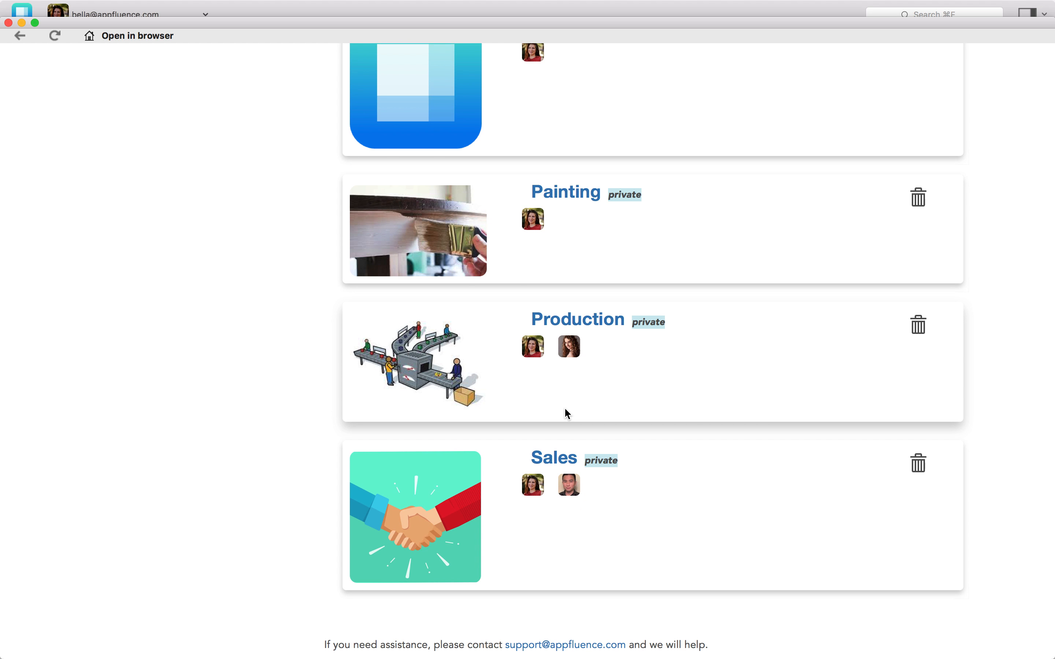
pyautogui.scroll(20, 564, 408)
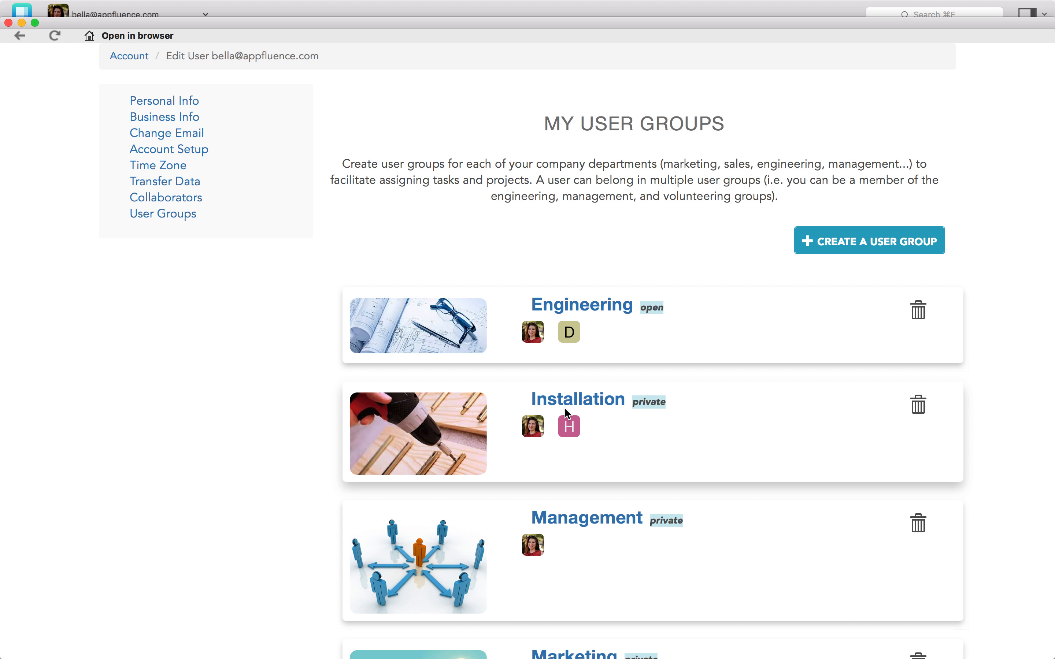
pyautogui.scroll(-5, 563, 407)
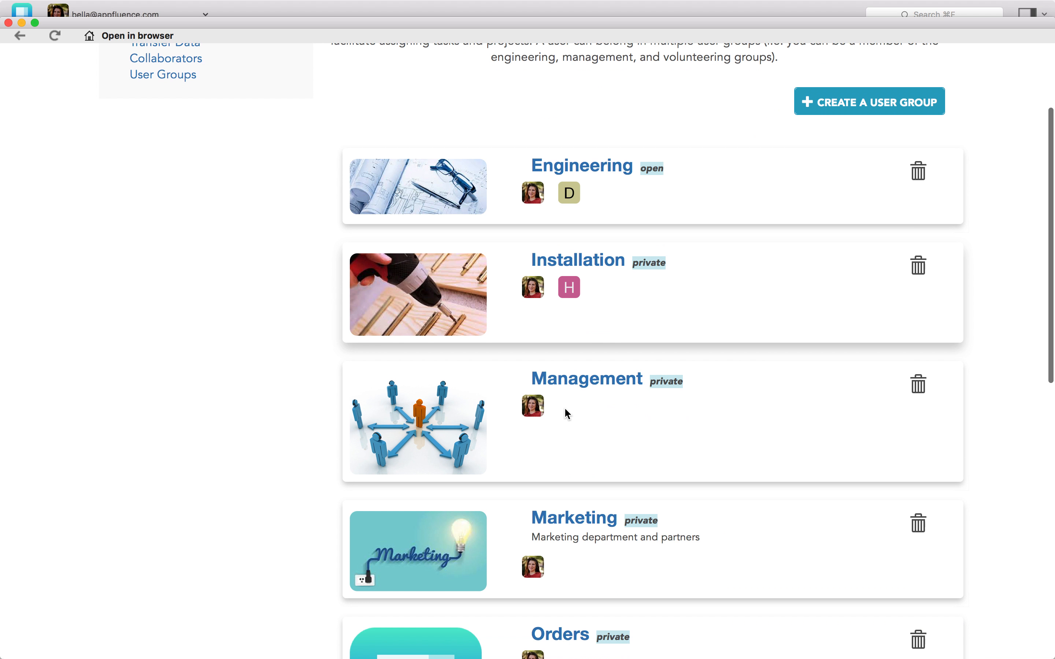
pyautogui.scroll(-5, 567, 413)
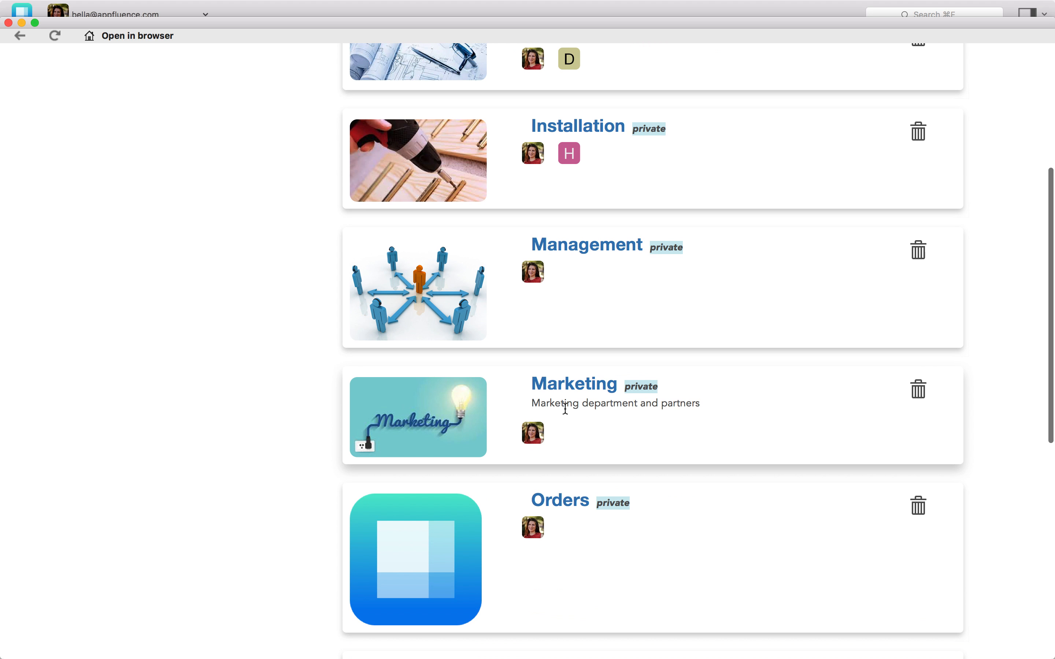
pyautogui.scroll(-8, 566, 409)
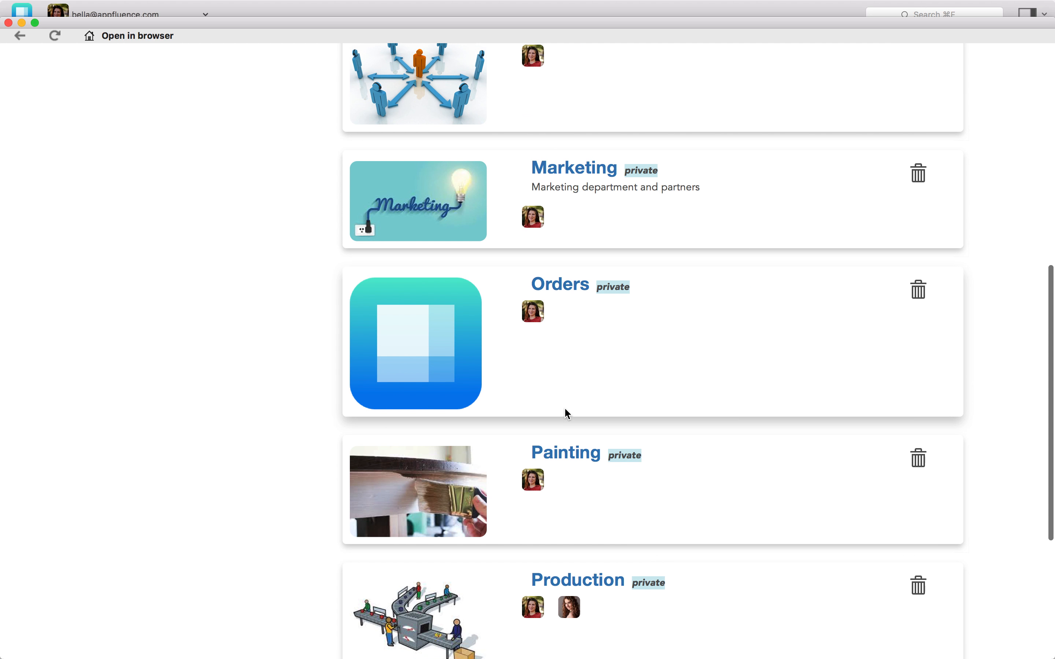
pyautogui.scroll(-10, 566, 497)
pyautogui.scroll(1, 564, 493)
pyautogui.scroll(-1, 564, 493)
pyautogui.scroll(1, 564, 493)
pyautogui.scroll(-1, 590, 328)
pyautogui.scroll(20, 636, 252)
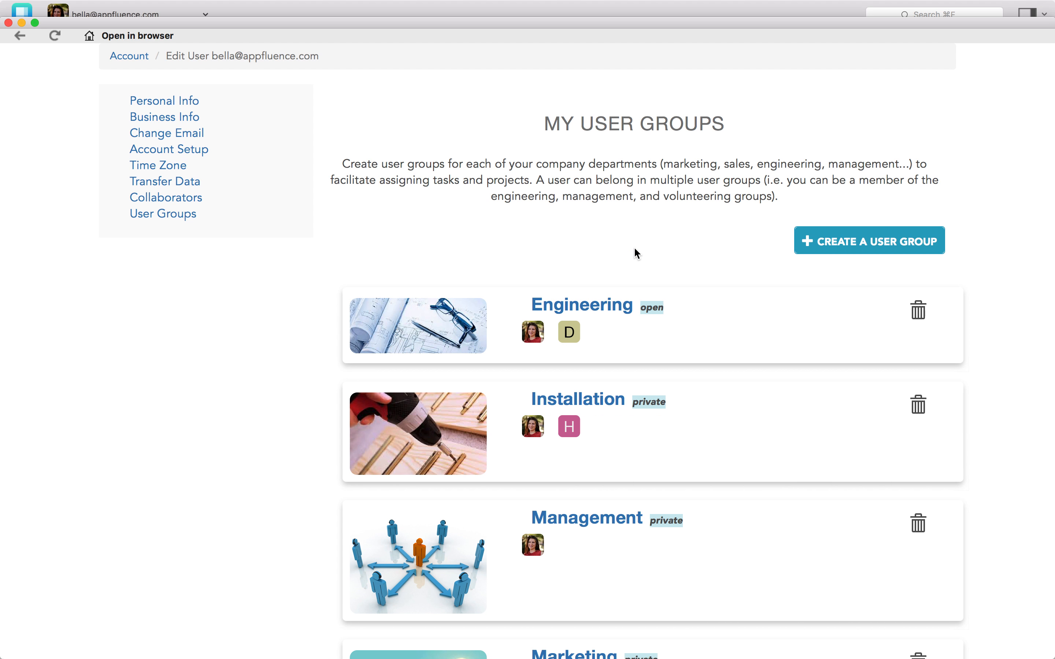
# Start creating a new user group and name it HR
pyautogui.click(870, 240)
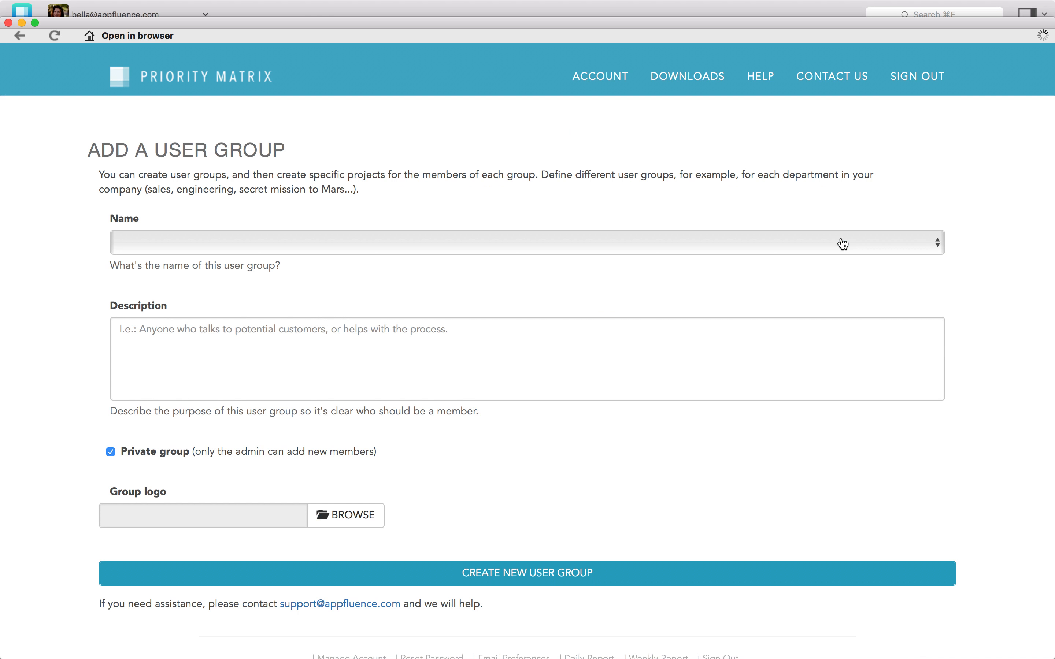
pyautogui.click(254, 247)
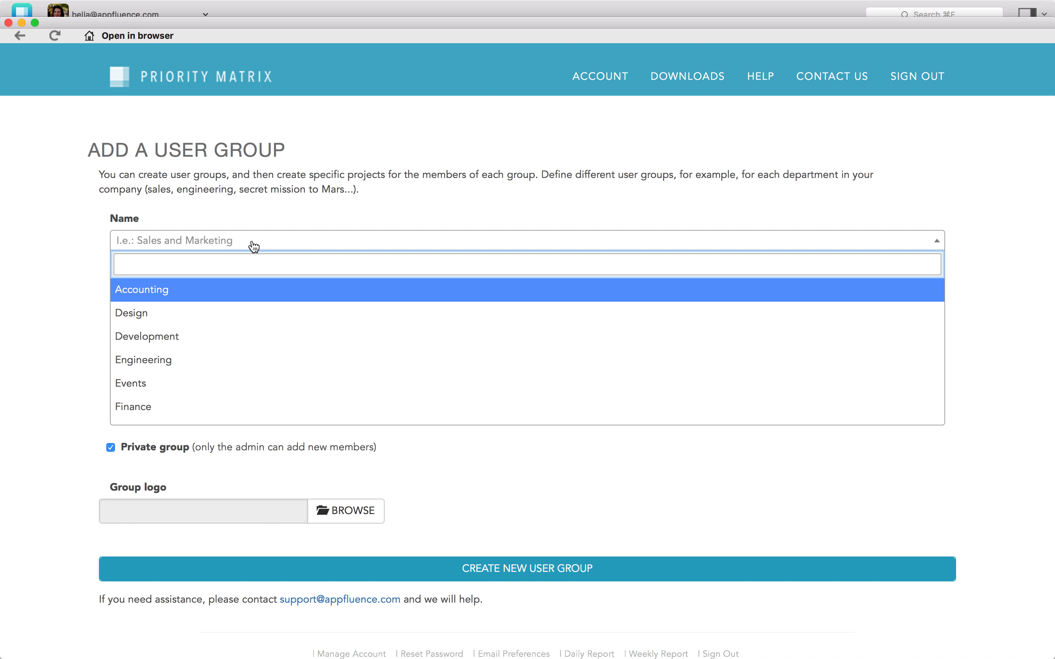
pyautogui.write('HR')
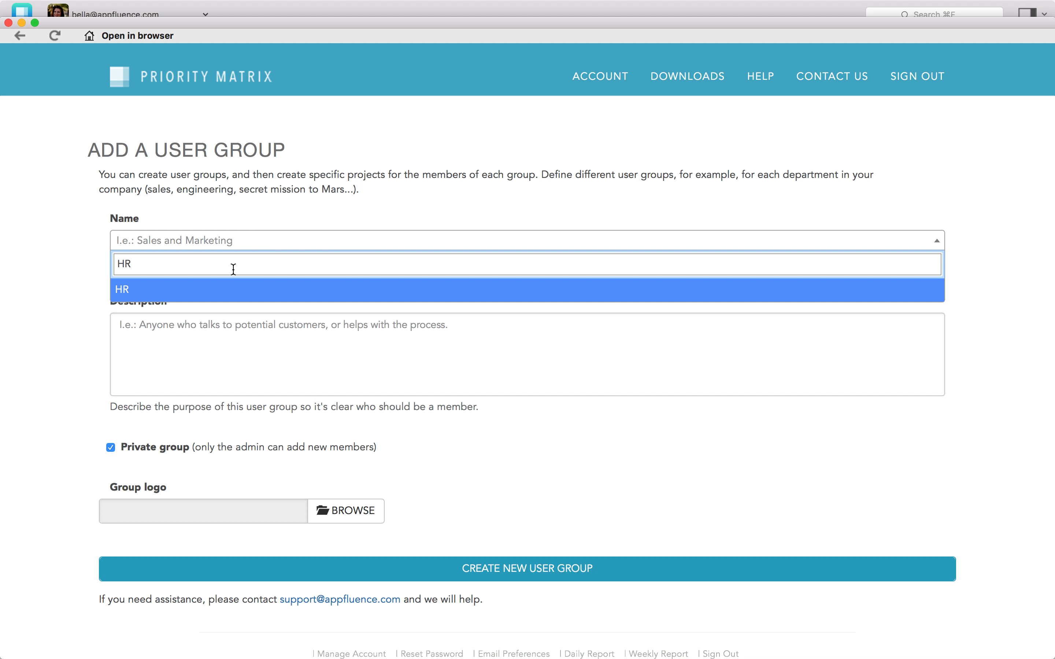
pyautogui.click(223, 290)
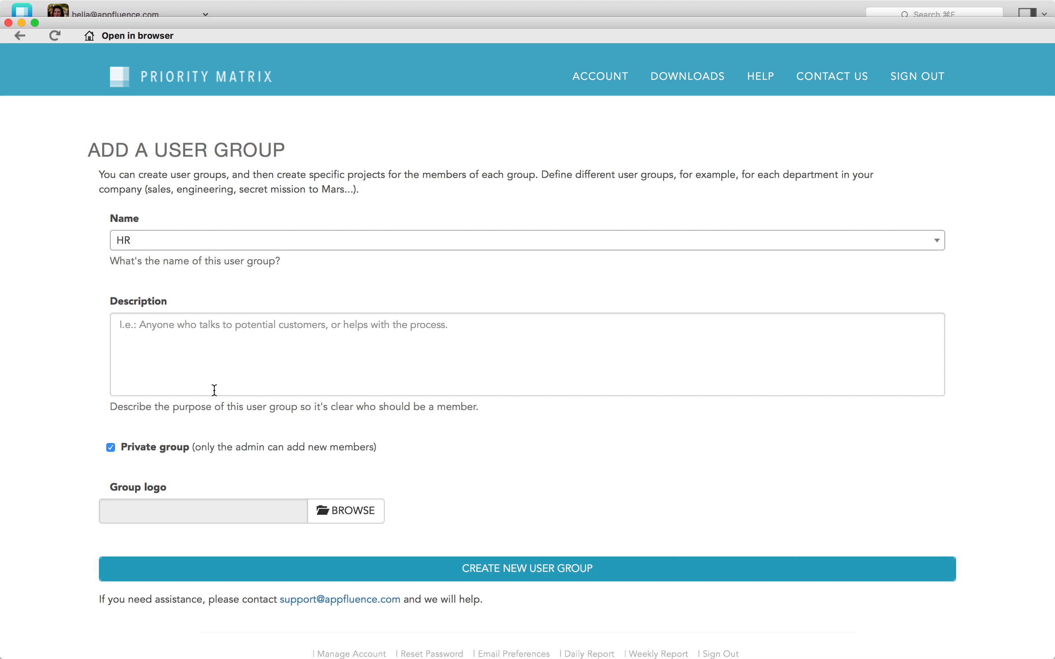
# Upload blue.png from Downloads as the group logo and create the HR user group
pyautogui.click(342, 513)
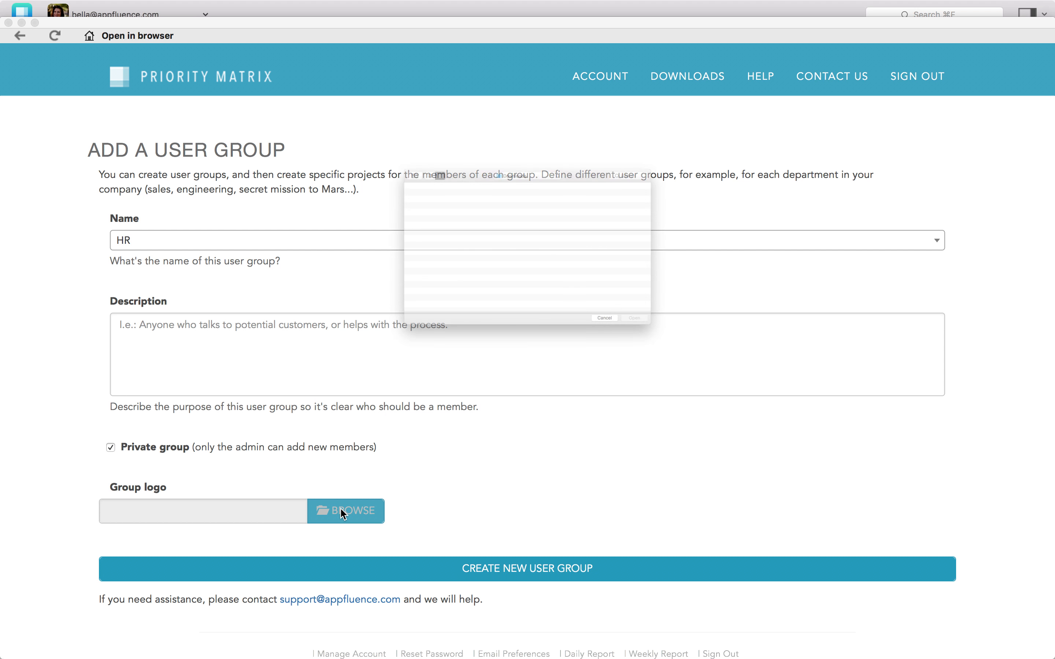
pyautogui.click(377, 137)
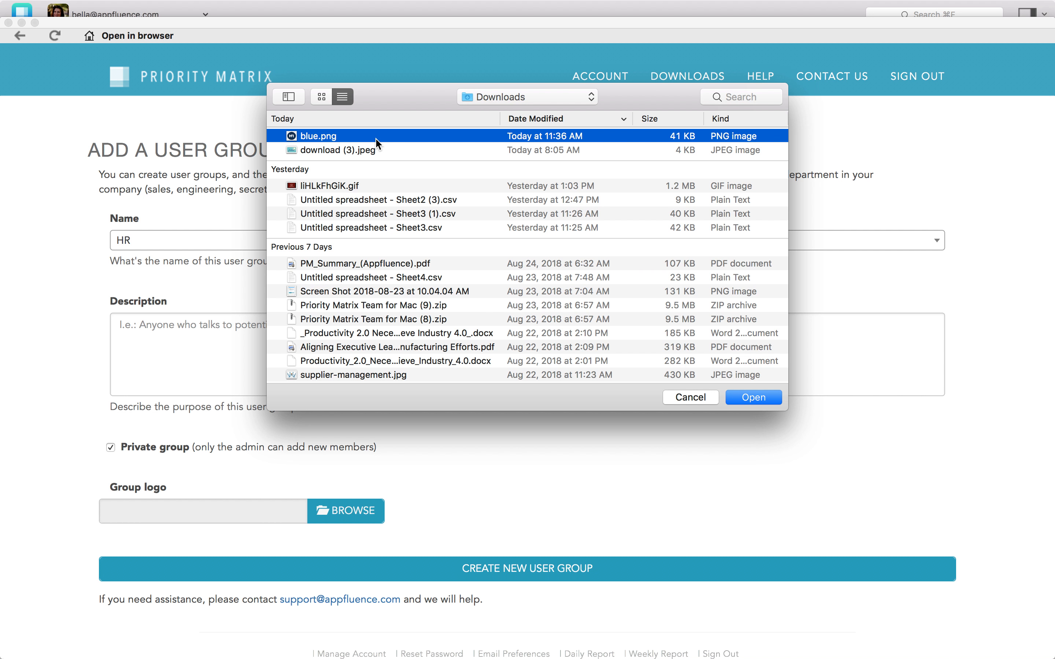
pyautogui.click(754, 399)
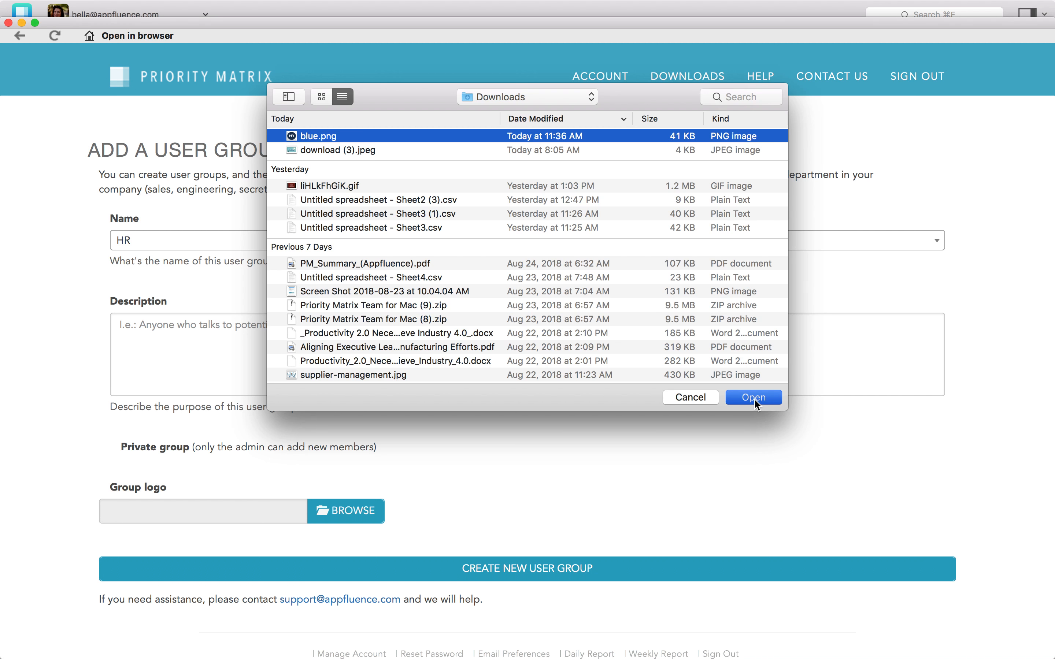
pyautogui.scroll(-3, 445, 464)
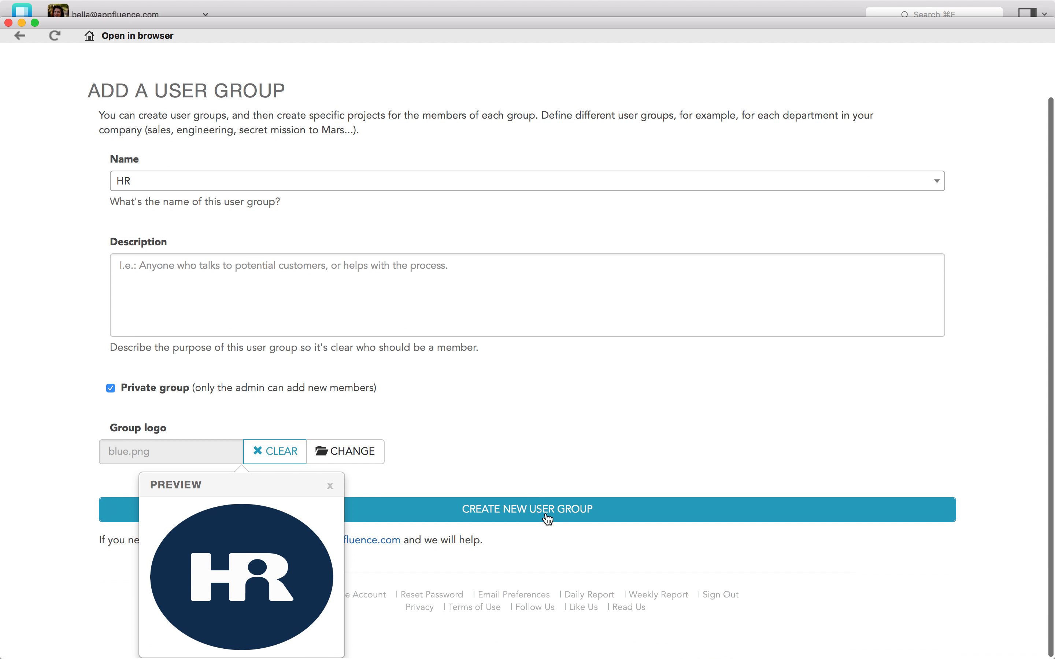
pyautogui.click(547, 519)
pyautogui.click(548, 519)
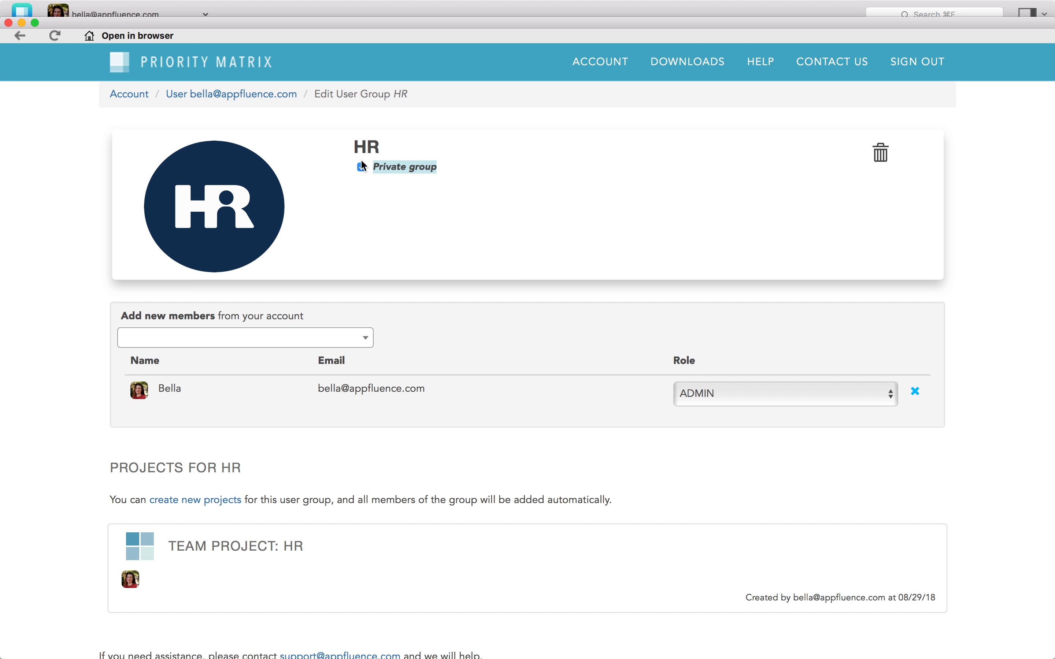
# Add a colleague's account as a member of the HR group from the account's people list
pyautogui.moveTo(362, 169)
pyautogui.click(250, 342)
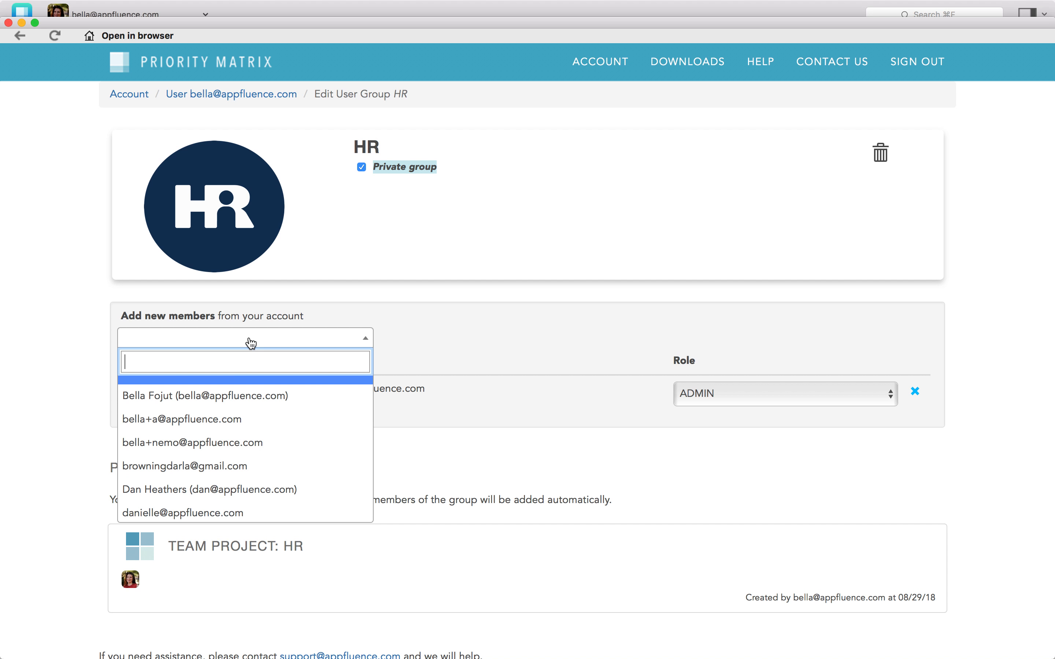
pyautogui.click(223, 513)
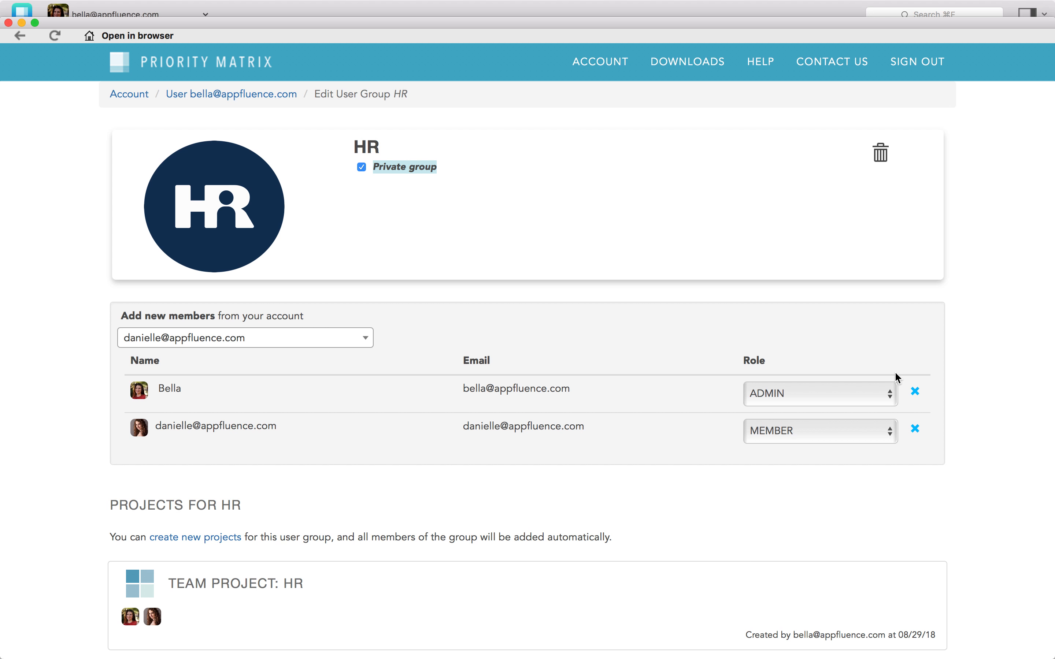
pyautogui.scroll(-5, 896, 377)
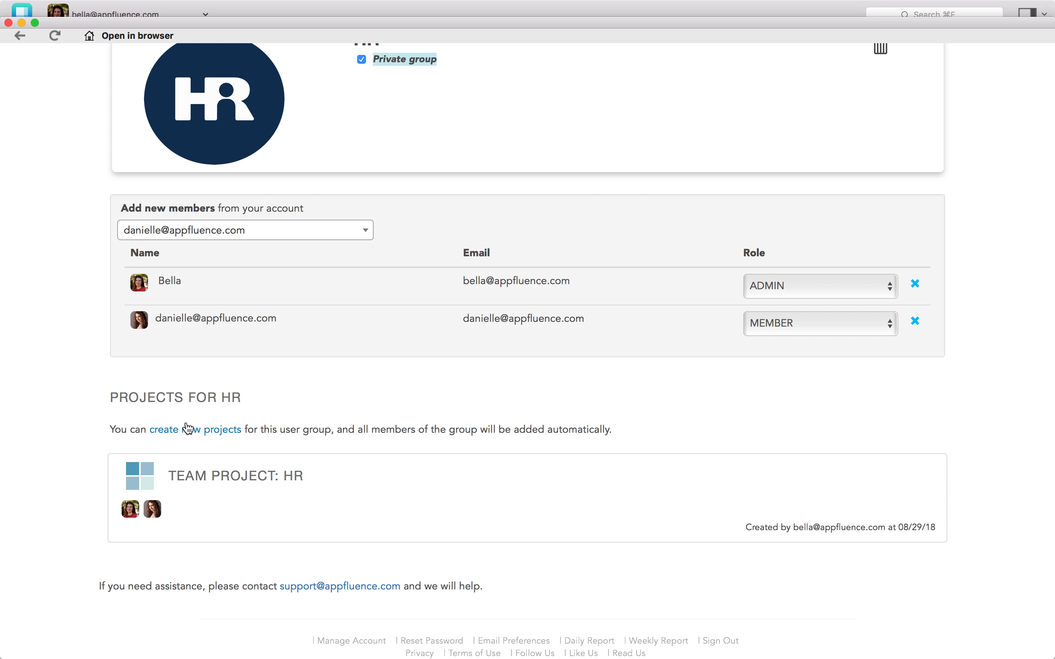
pyautogui.scroll(3, 300, 379)
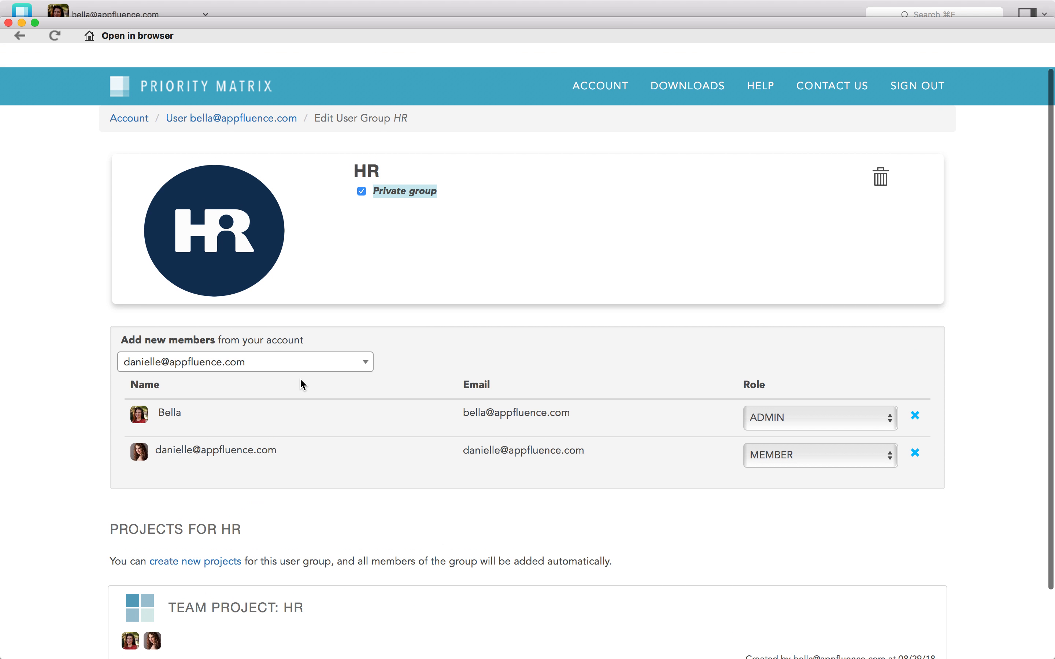
# Return to the app and create a new project from the HR-Client Onboarding Template
pyautogui.click(7, 25)
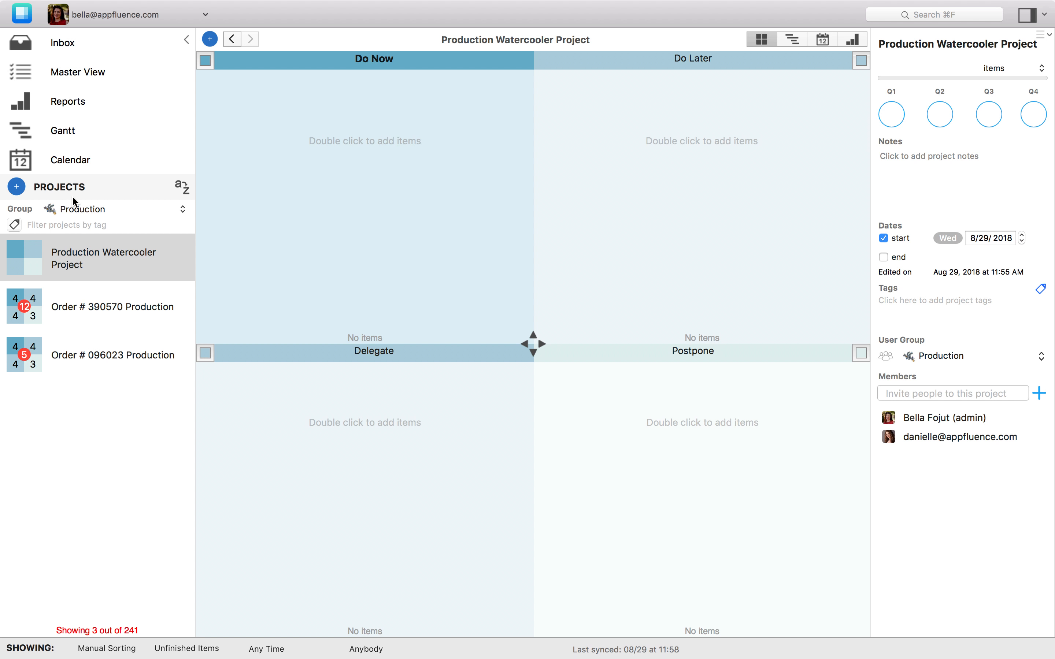
pyautogui.click(15, 190)
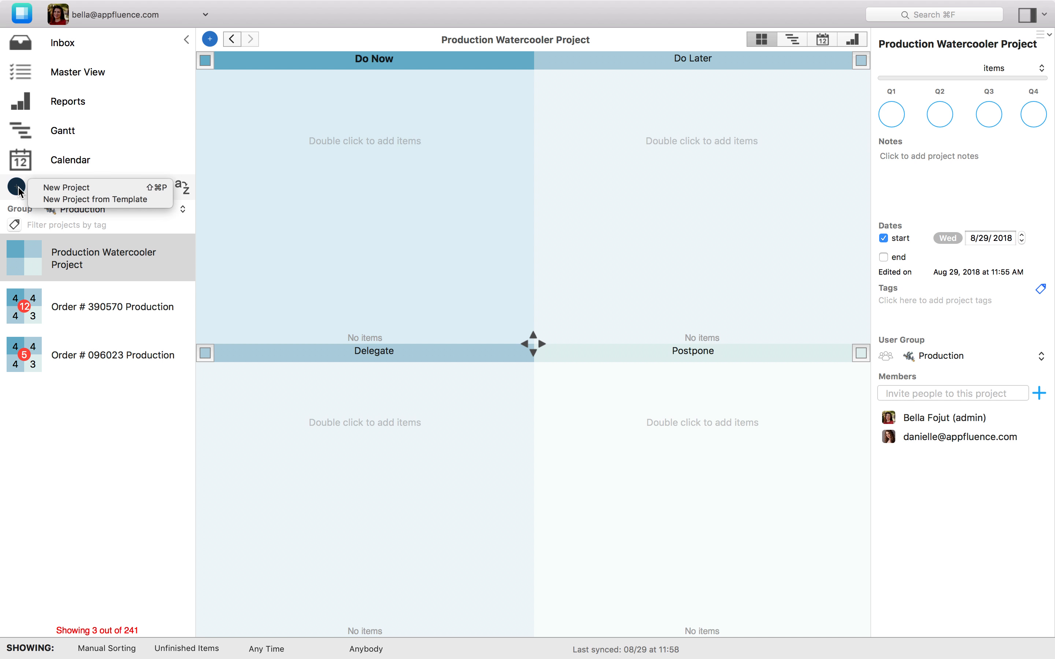
pyautogui.click(67, 200)
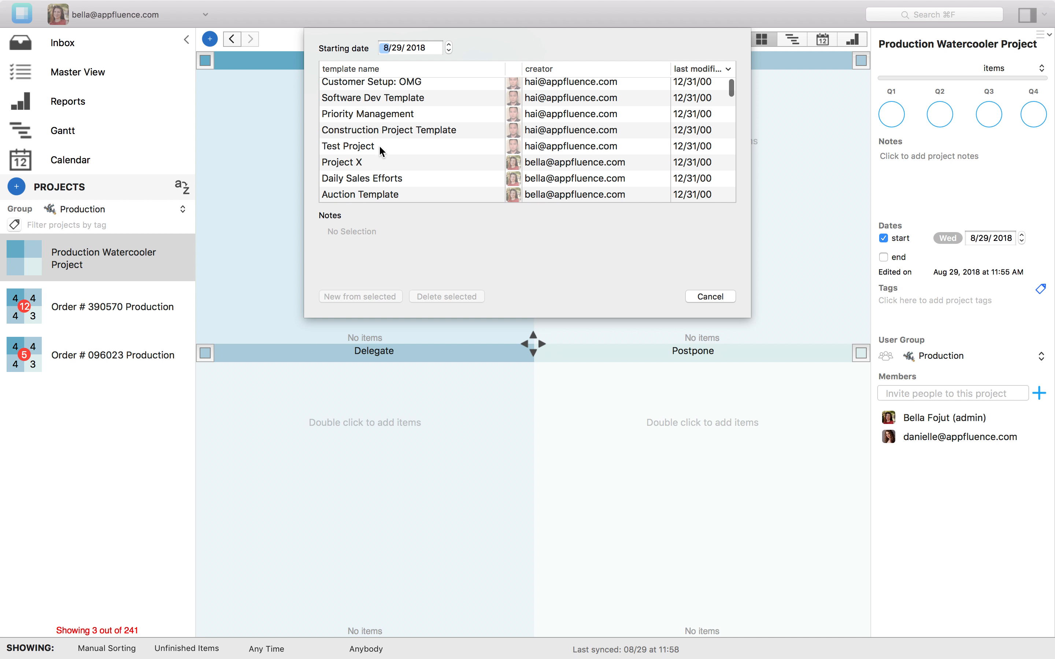
pyautogui.scroll(-15, 381, 151)
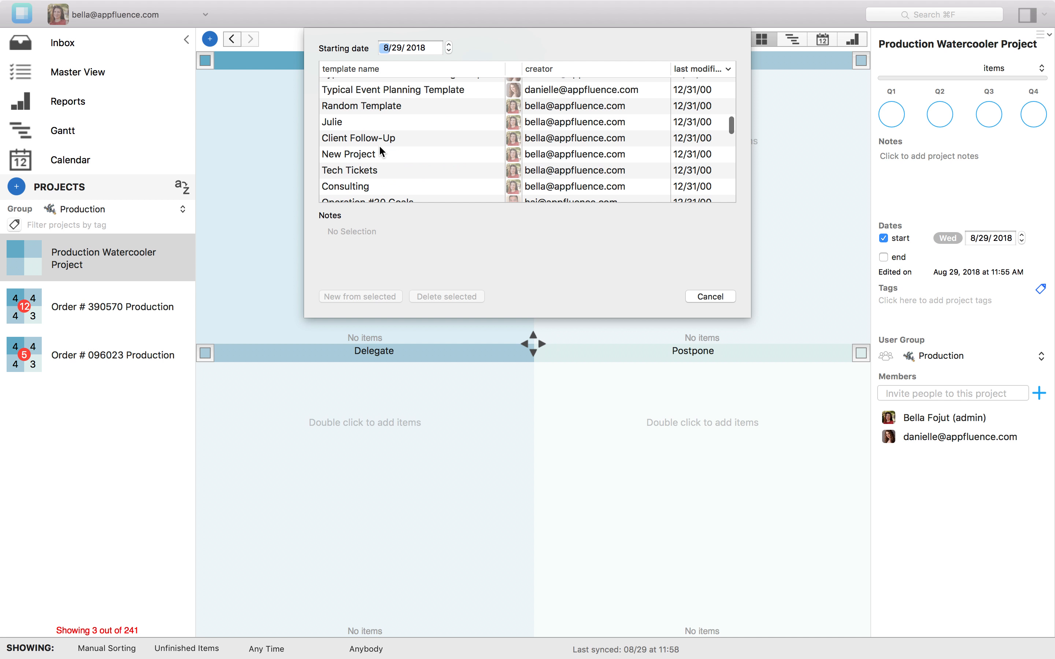
pyautogui.scroll(15, 381, 151)
pyautogui.scroll(-8, 380, 151)
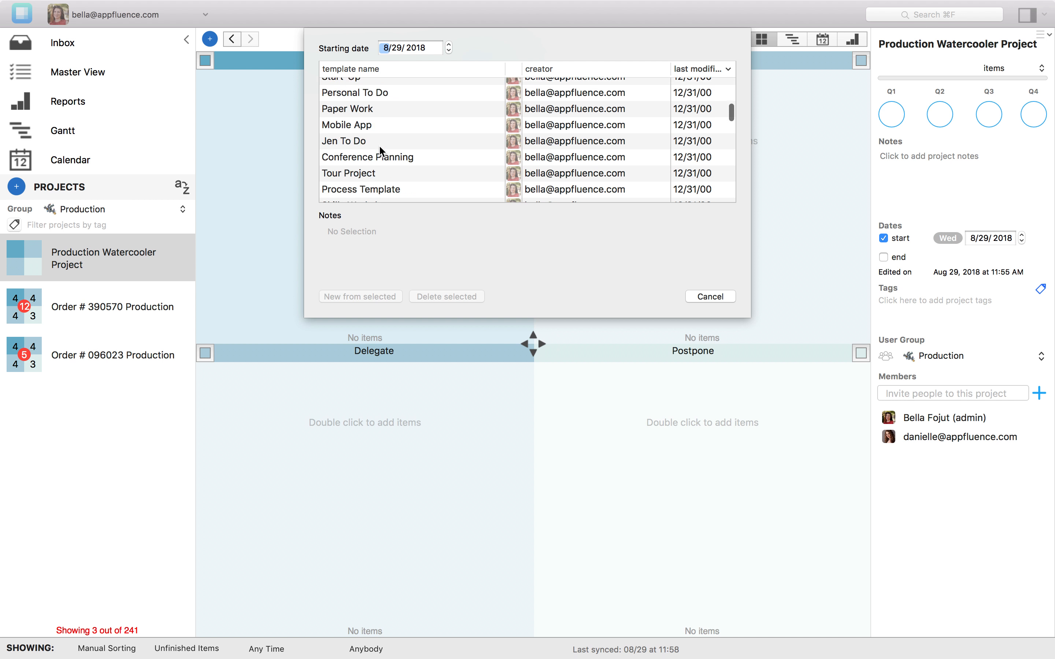
pyautogui.scroll(-15, 380, 151)
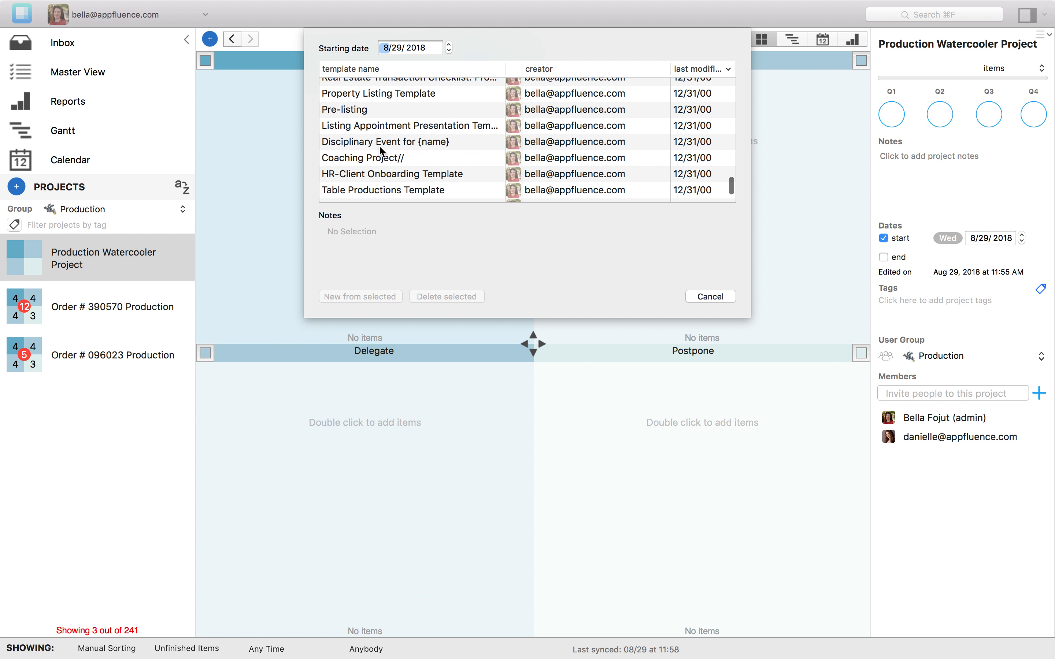
pyautogui.scroll(-2, 381, 151)
pyautogui.click(383, 150)
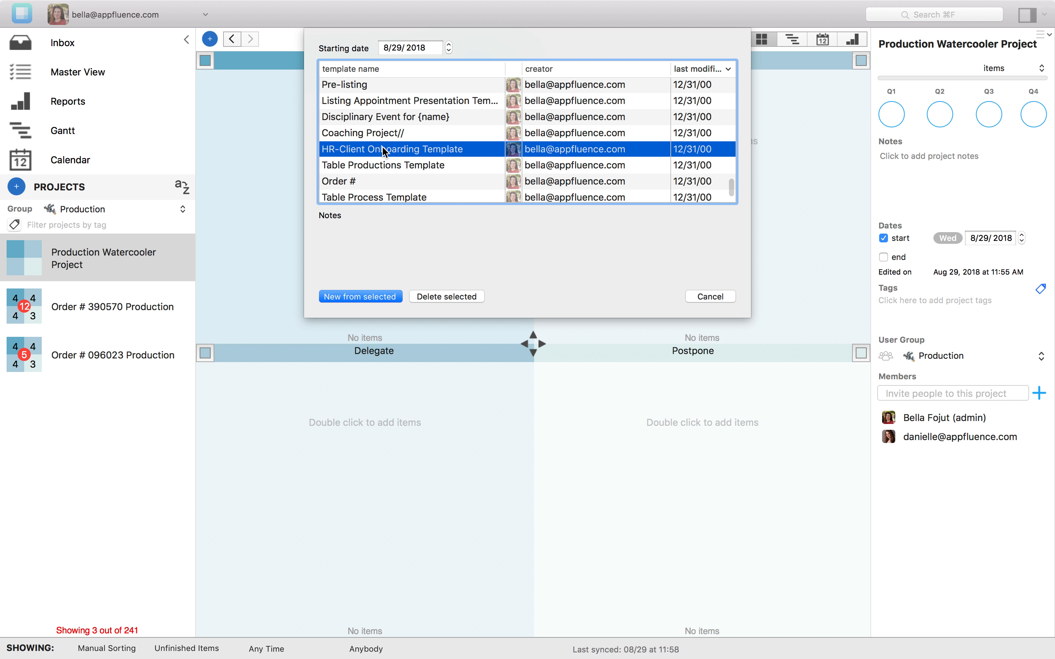
pyautogui.click(352, 297)
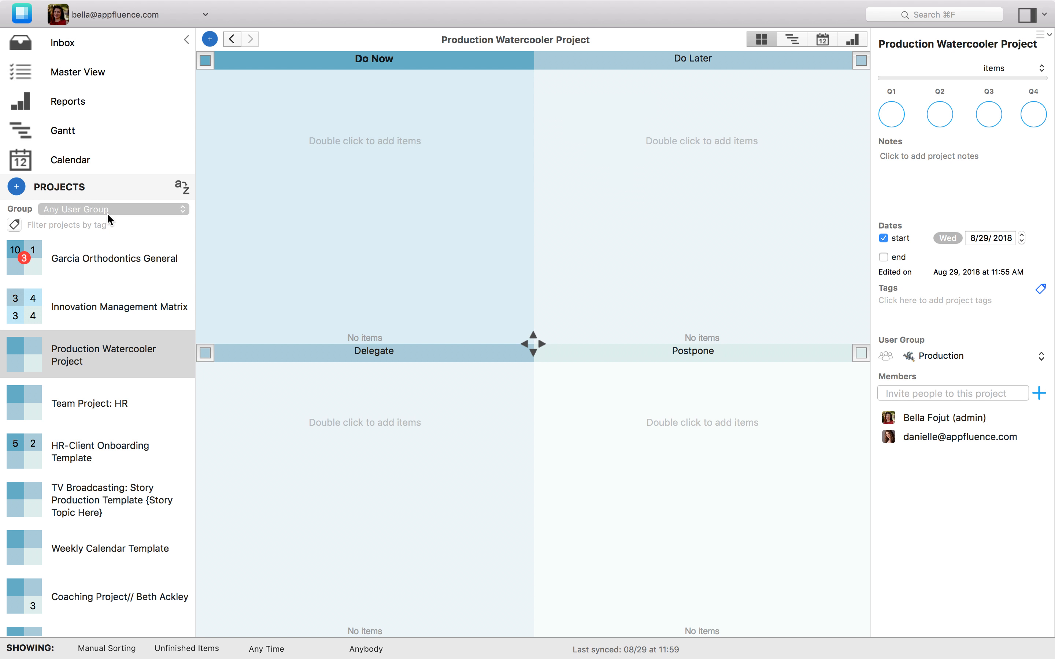
# Select the HR-Client Onboarding Template project and assign it to the HR user group
pyautogui.press('Down')
pyautogui.press('Down')
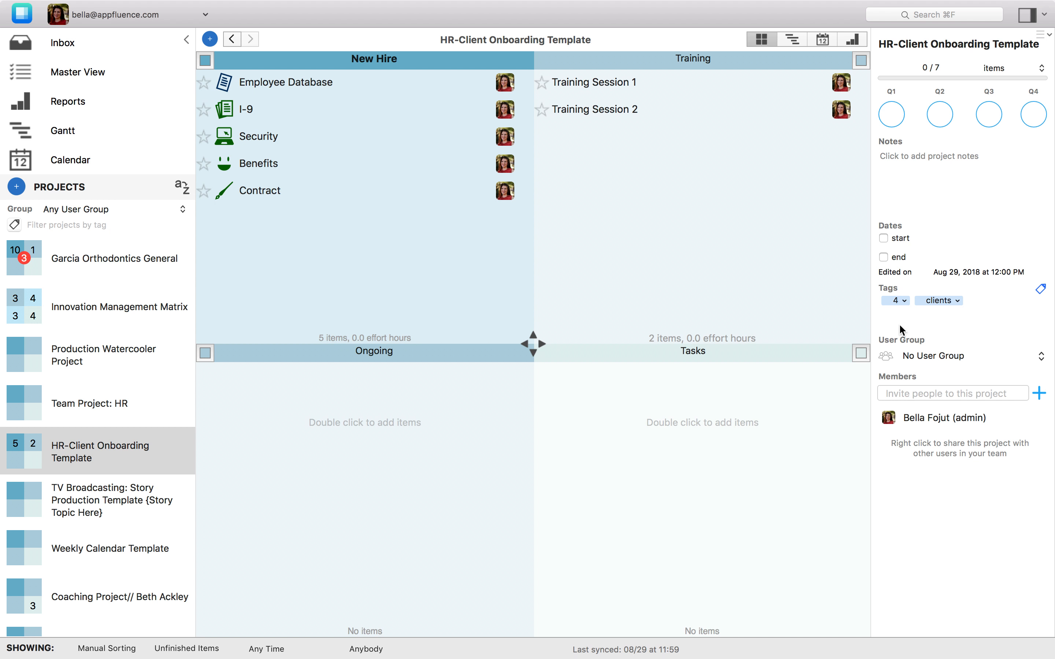
pyautogui.click(929, 355)
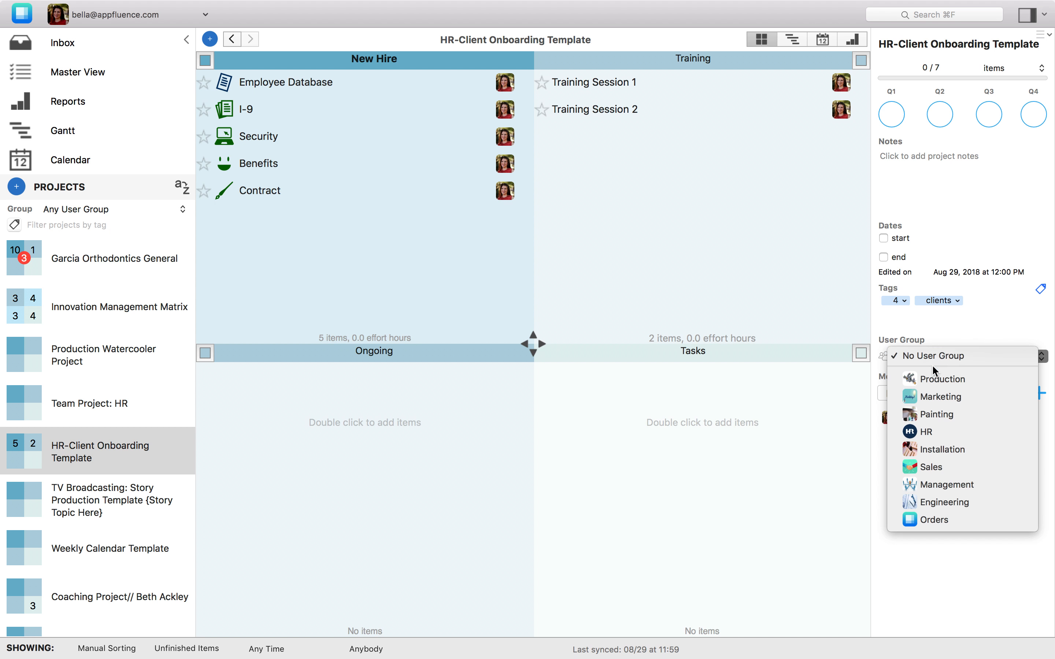
pyautogui.click(928, 433)
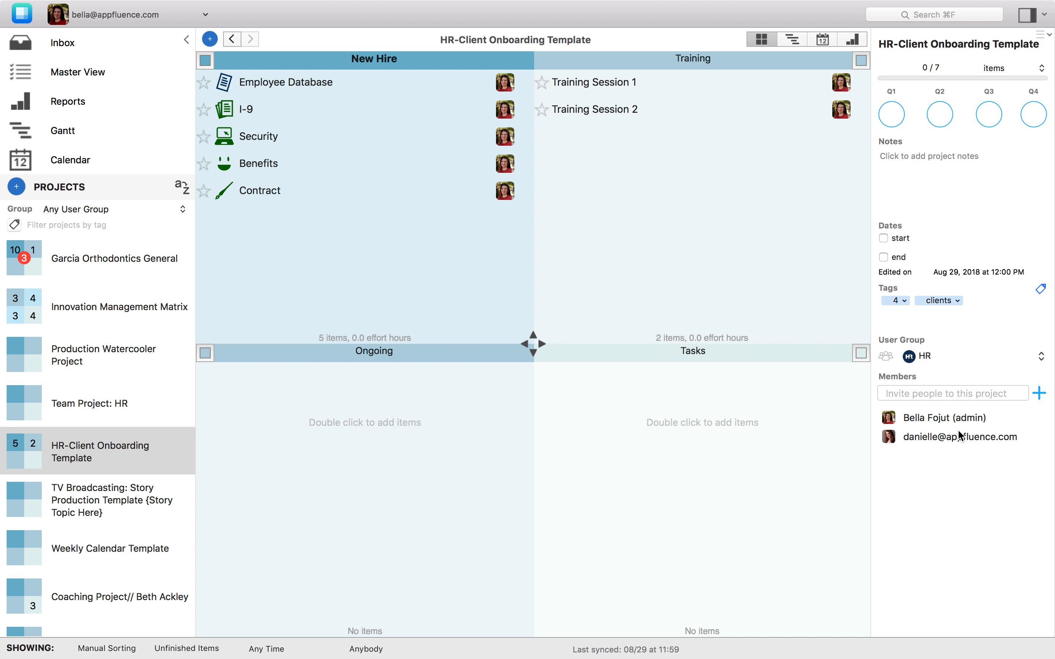
# Filter the projects list to the HR user group and open the Employee Database item's due date
pyautogui.click(99, 213)
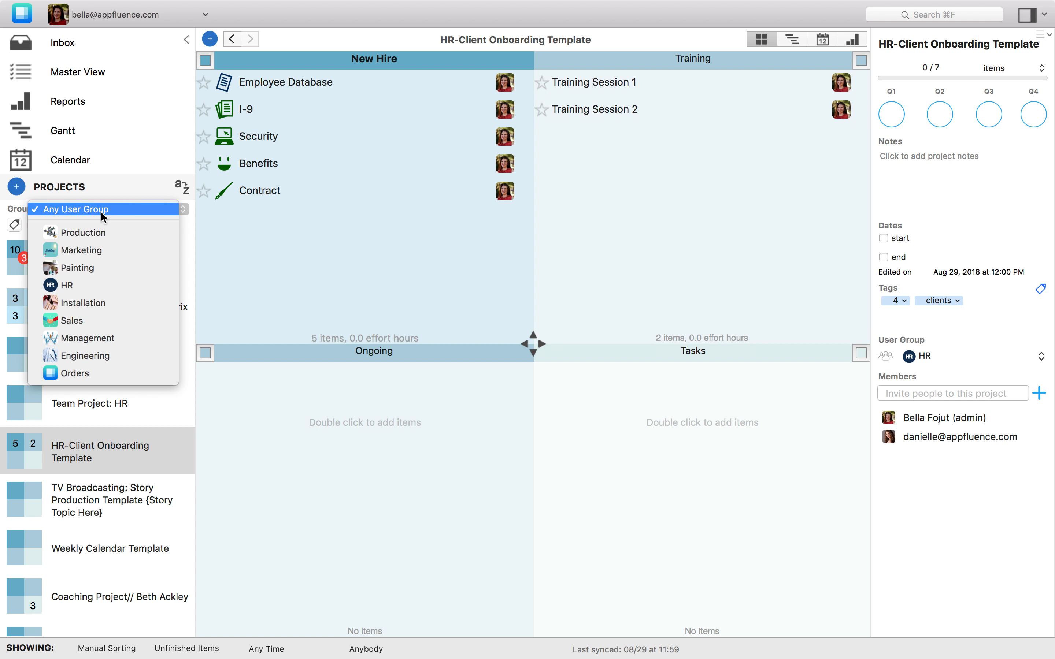
pyautogui.click(78, 286)
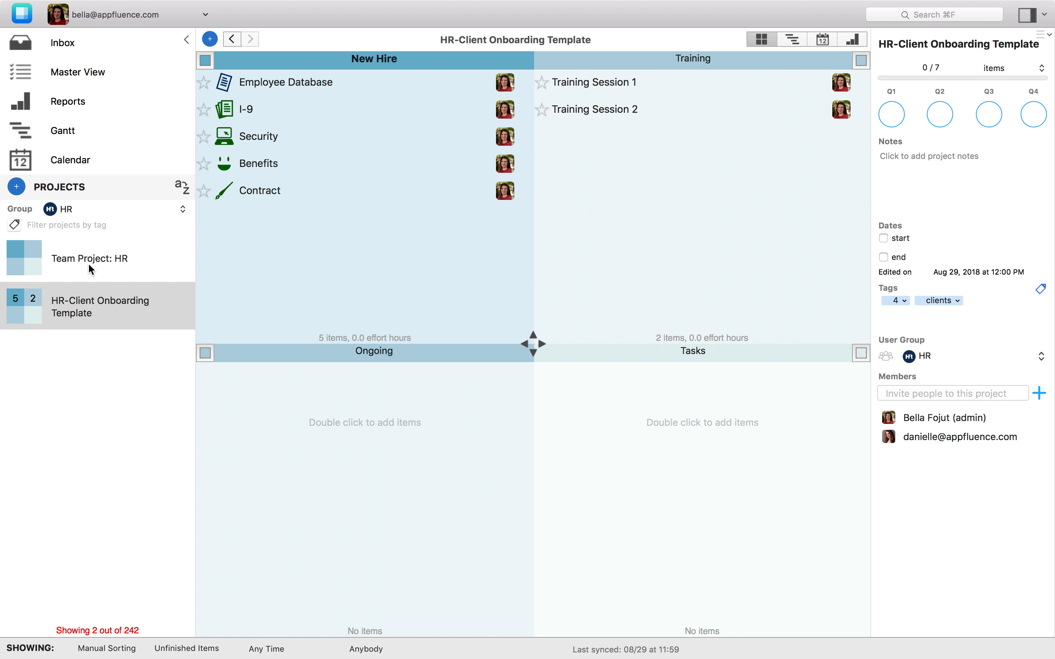
pyautogui.click(401, 81)
pyautogui.click(979, 133)
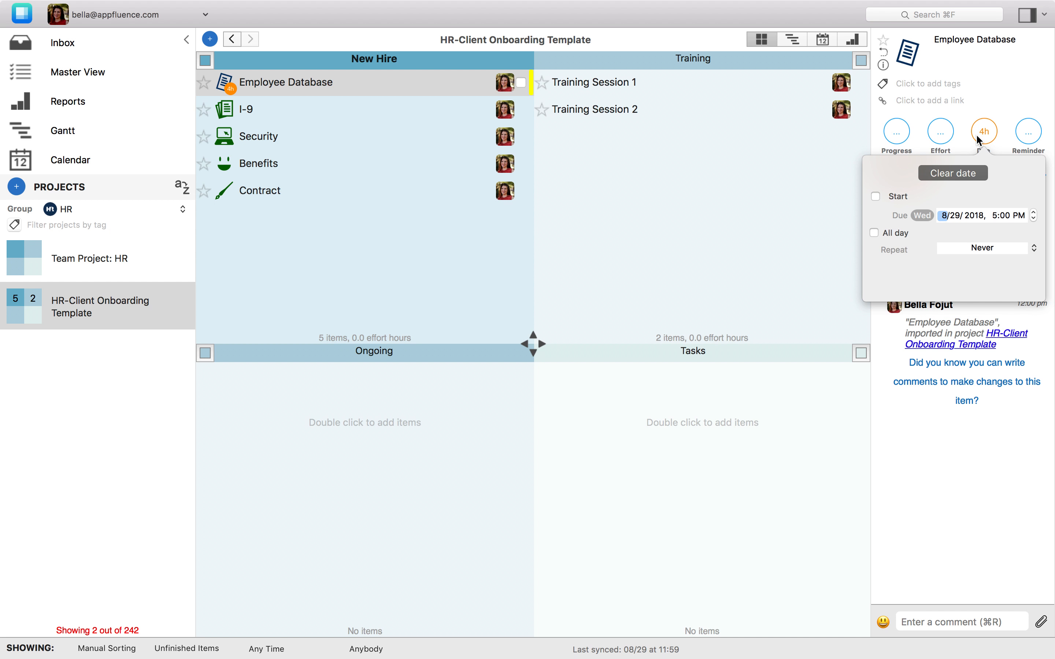
# Set the I-9 item due in 2 weeks by posting a comment on it
pyautogui.click(331, 109)
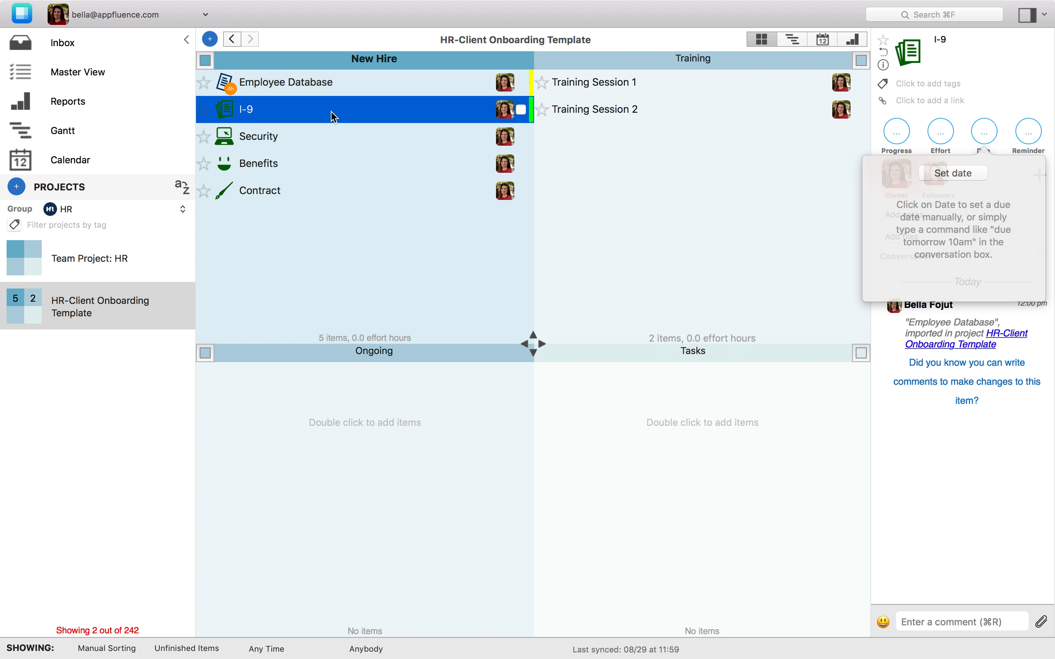
pyautogui.click(925, 622)
pyautogui.write('Due in ')
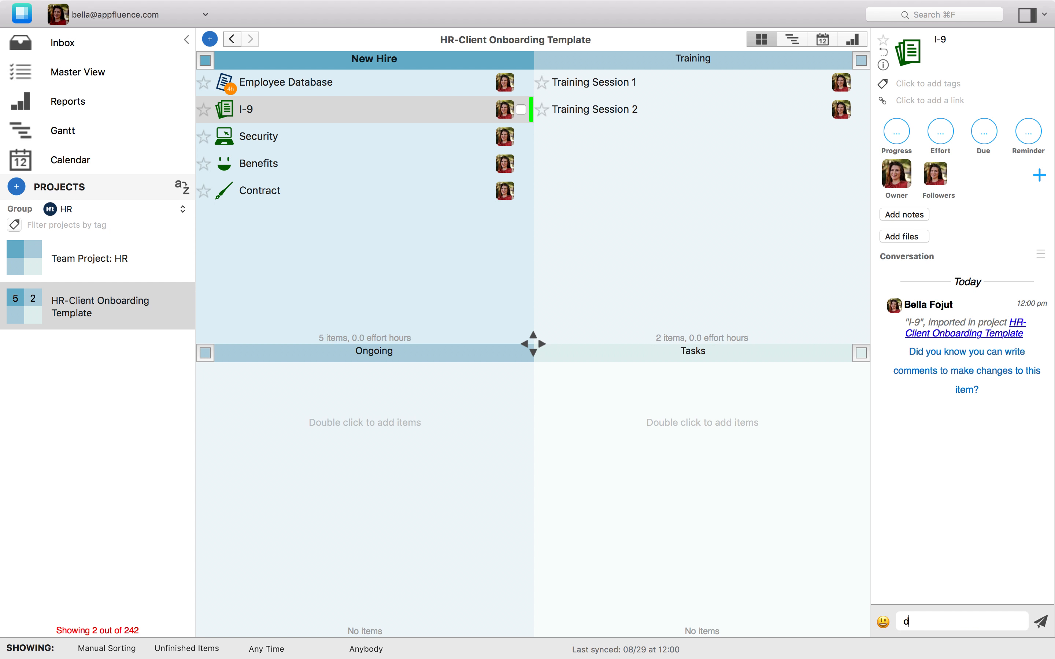
pyautogui.write('2 weeks')
pyautogui.press('Return')
# Set the Contract item due in 4 days with a comment
pyautogui.click(358, 204)
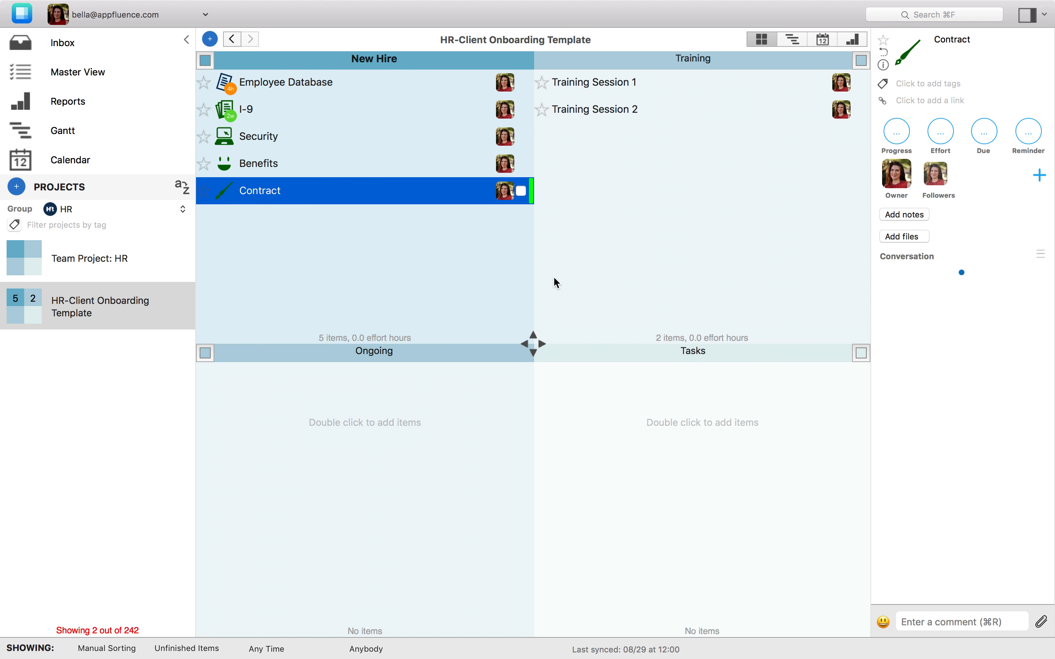
pyautogui.click(926, 619)
pyautogui.write('du')
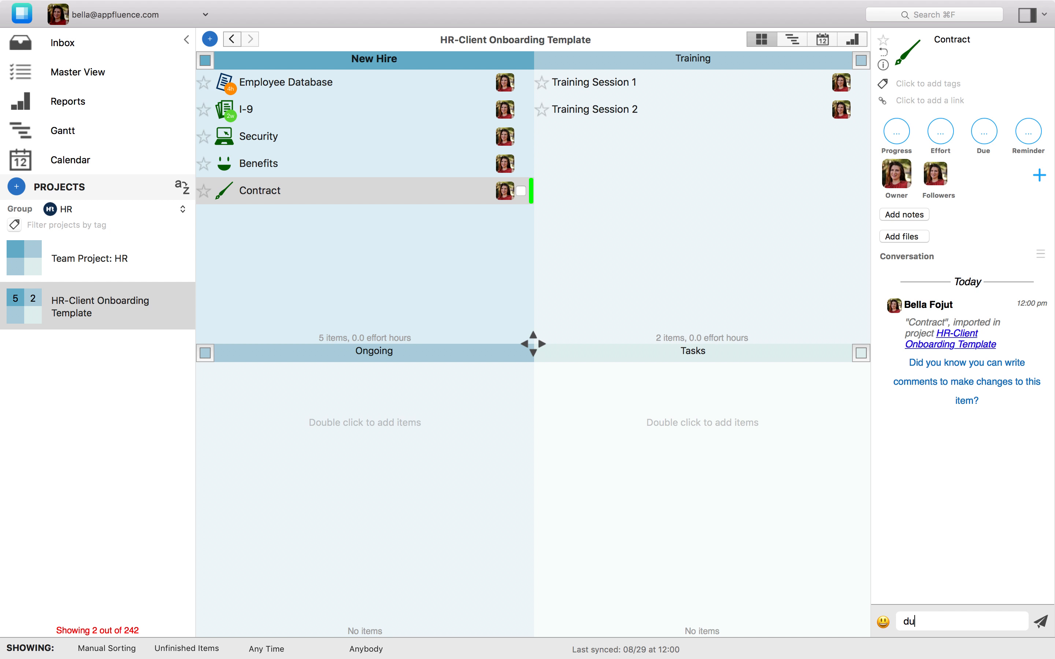
pyautogui.write('e in 4 days')
pyautogui.press('Return')
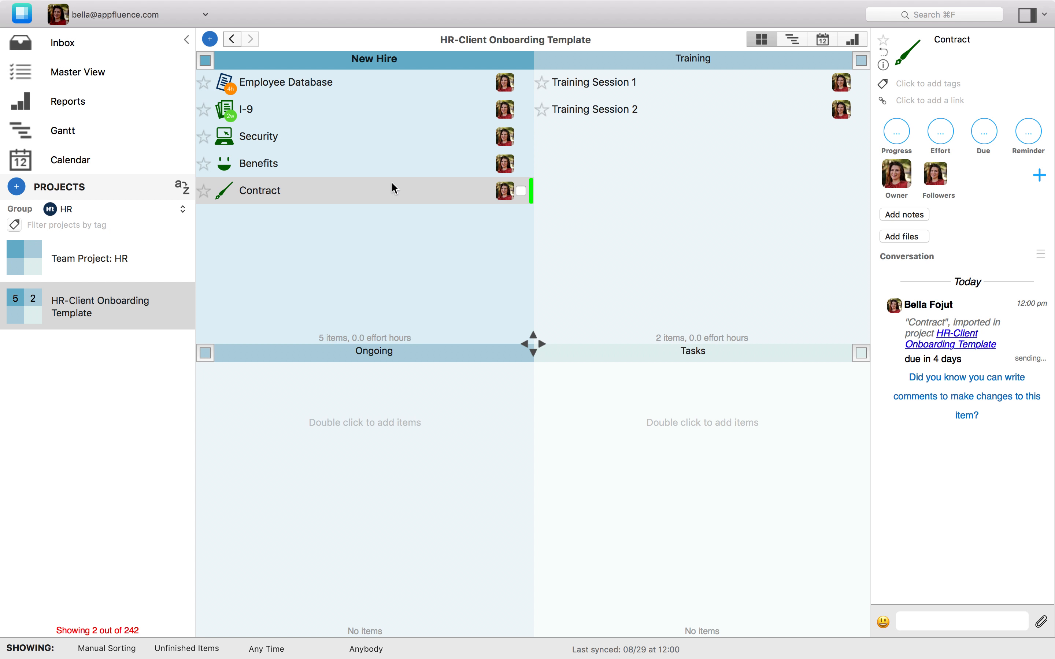
# Review the comment codes on the Benefits item and set it due in 1 month with a comment
pyautogui.click(378, 166)
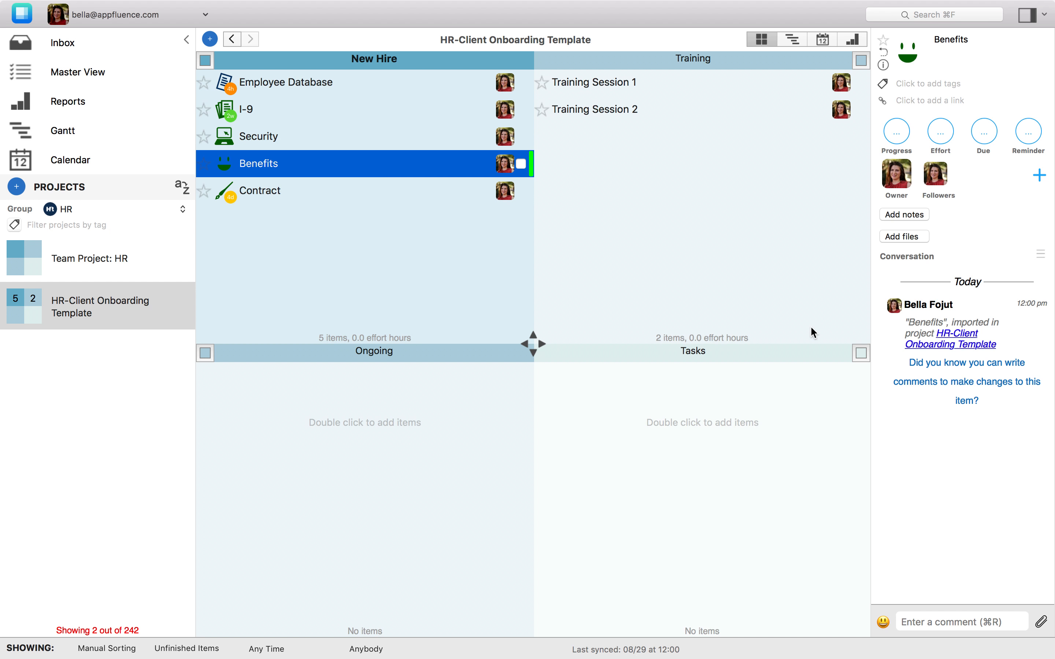
pyautogui.click(954, 389)
pyautogui.scroll(-5, 948, 456)
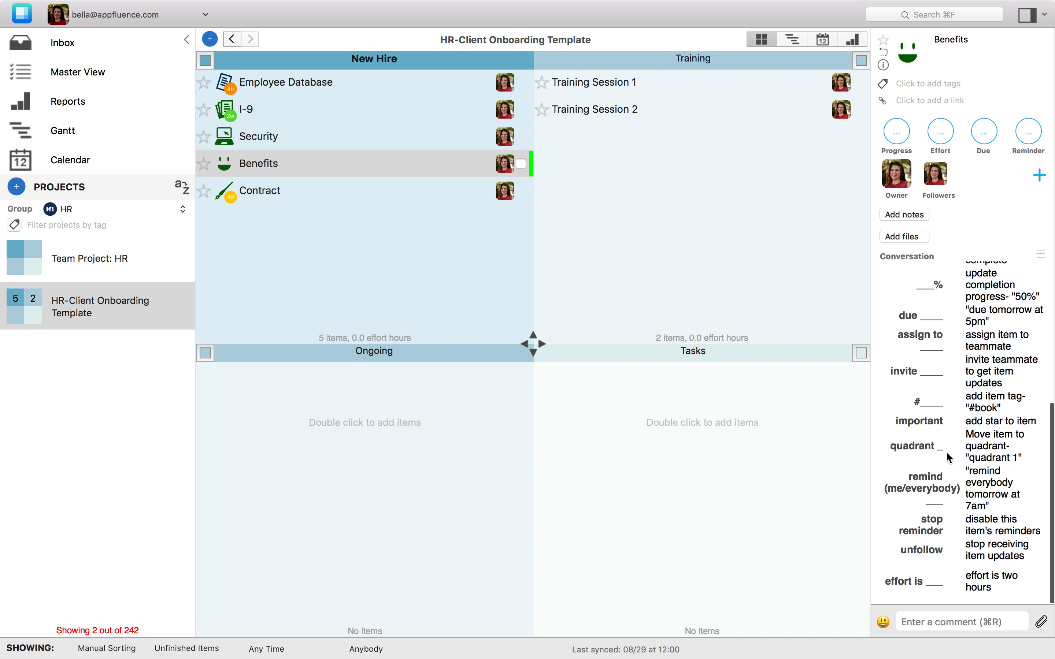
pyautogui.scroll(-1, 948, 457)
pyautogui.scroll(10, 949, 456)
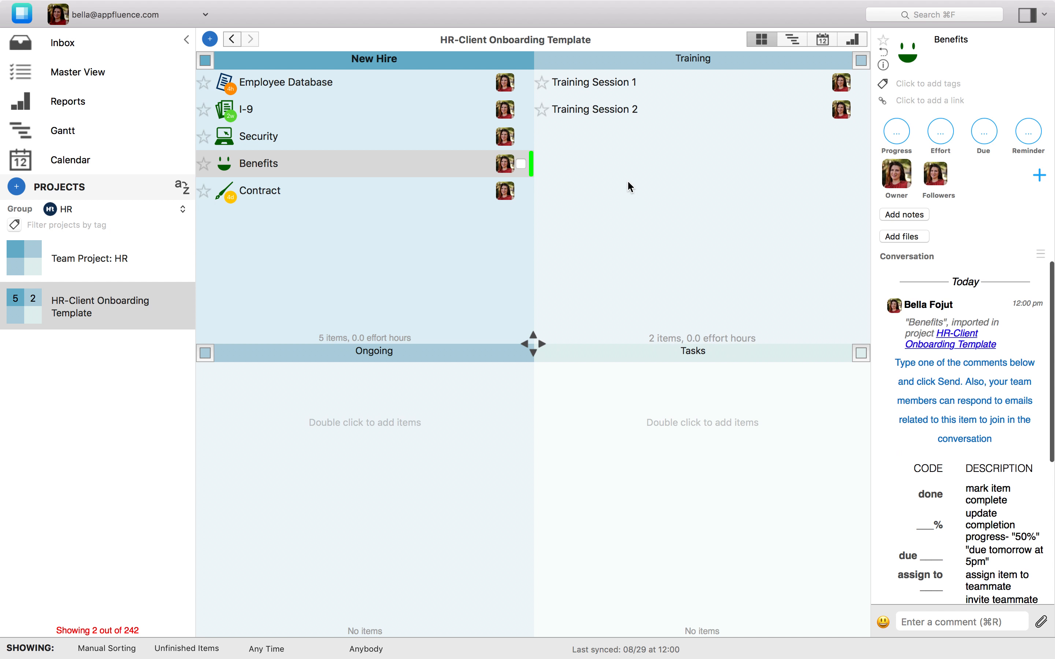
pyautogui.click(959, 618)
pyautogui.write('Due in ')
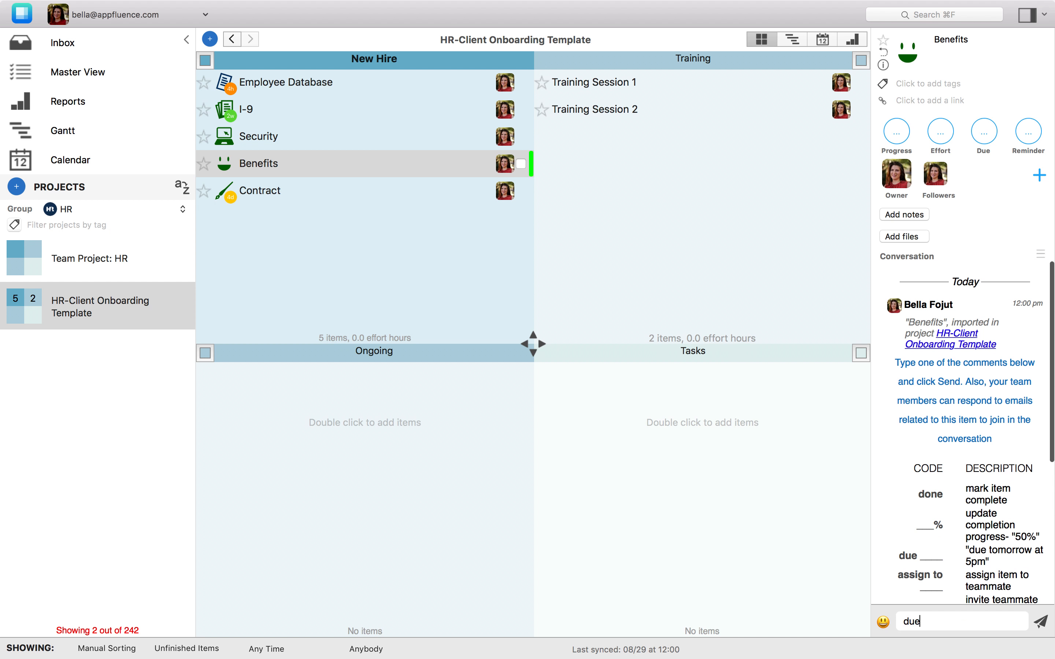
pyautogui.write('1 month')
pyautogui.press('Return')
# Set Training Session 2 due in 2 months with a comment
pyautogui.click(623, 110)
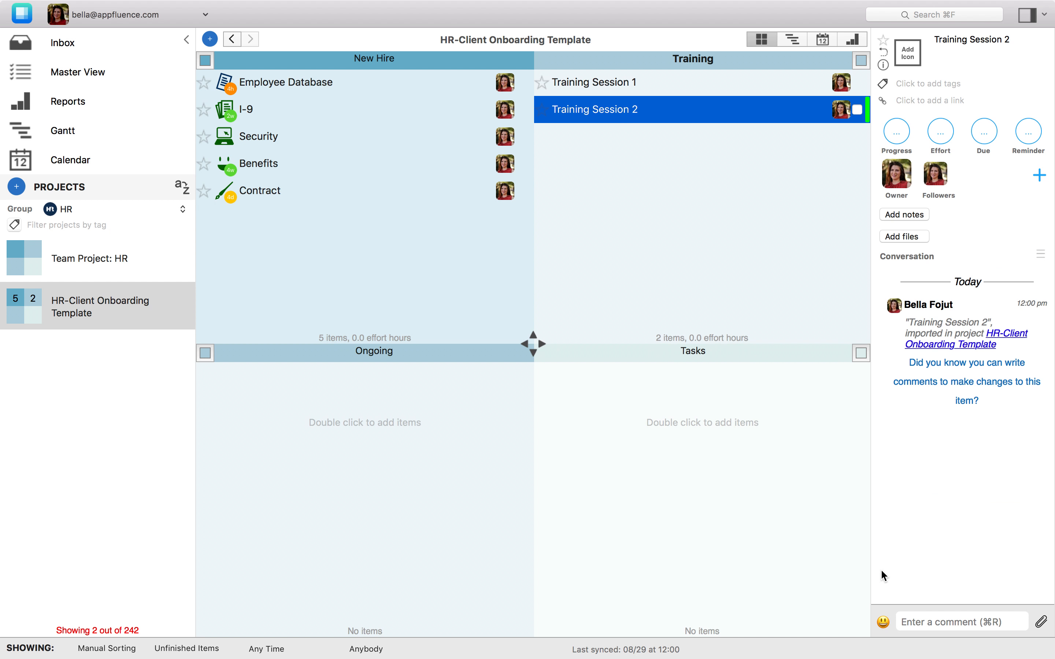
pyautogui.click(924, 620)
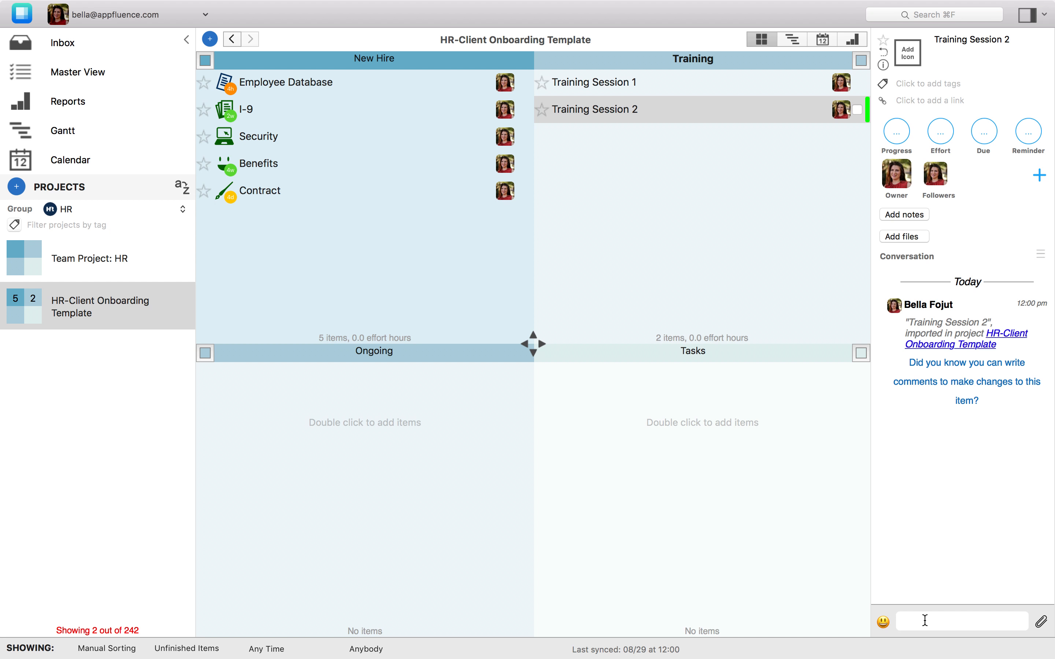
pyautogui.write('due in 2 months')
pyautogui.press('Return')
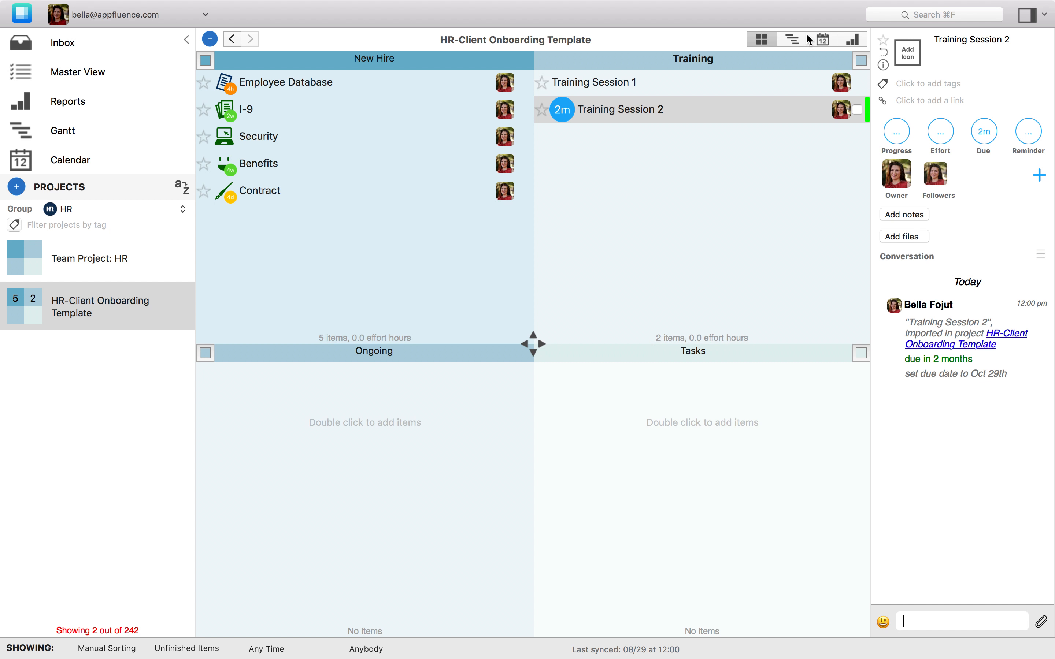
# Show the project in calendar month view and move to September 2018
pyautogui.click(824, 39)
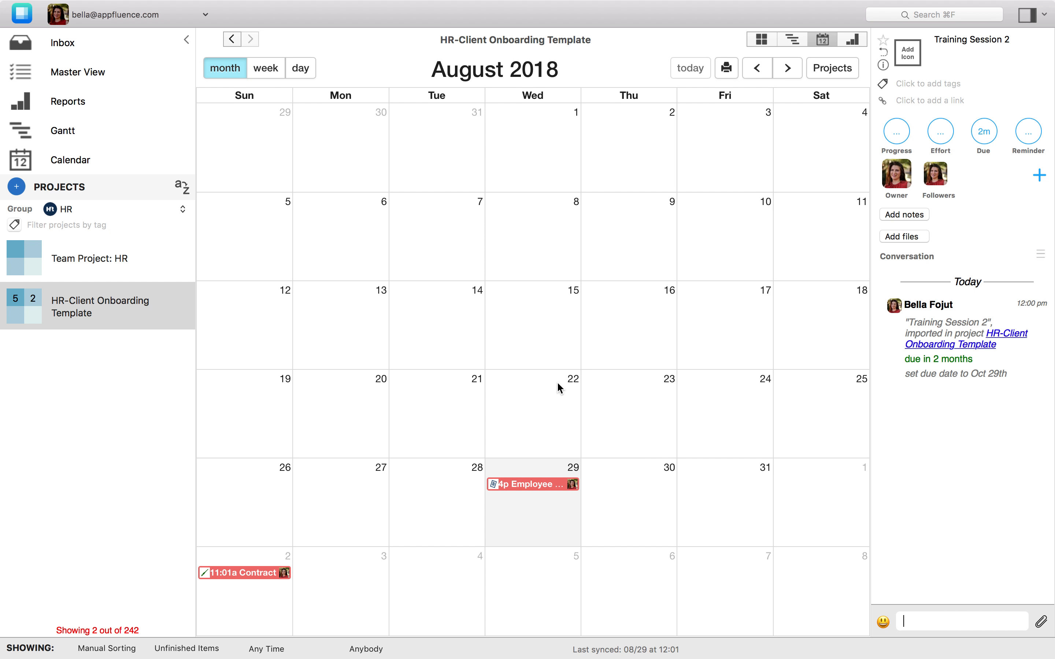
pyautogui.click(787, 69)
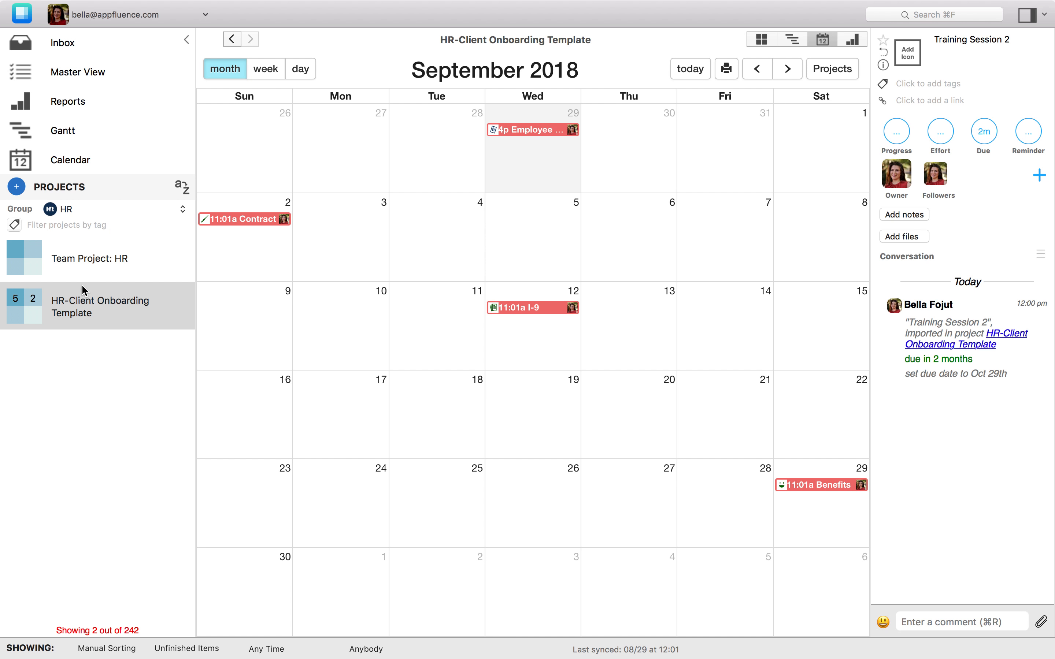
# Open the Gantt chart and expand HR-Client Onboarding Template with its New Hire and Training folders
pyautogui.click(92, 161)
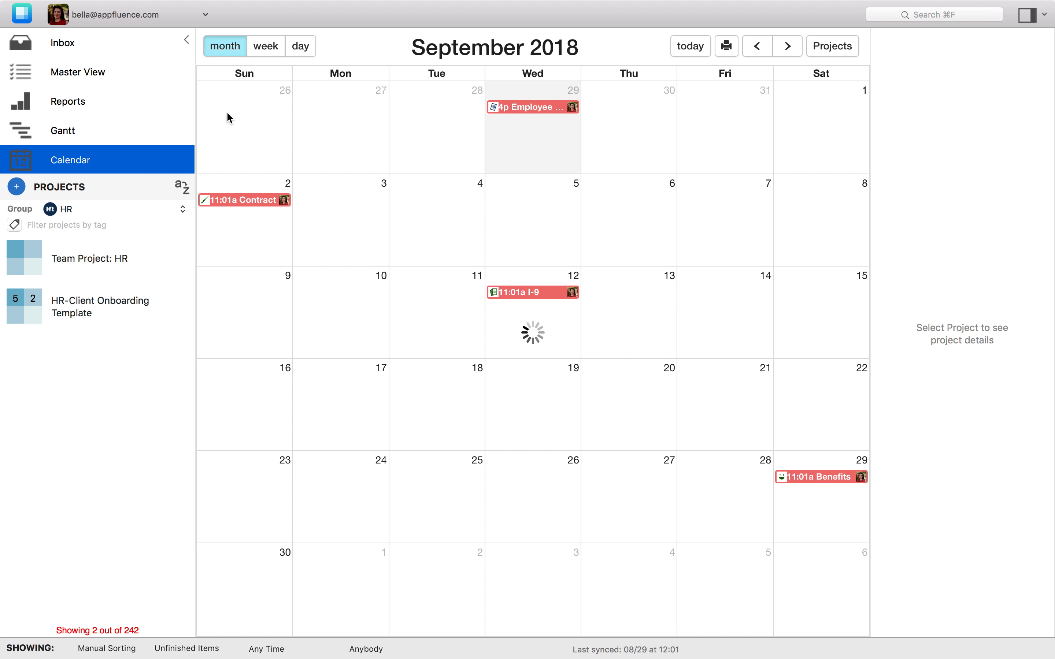
pyautogui.click(96, 129)
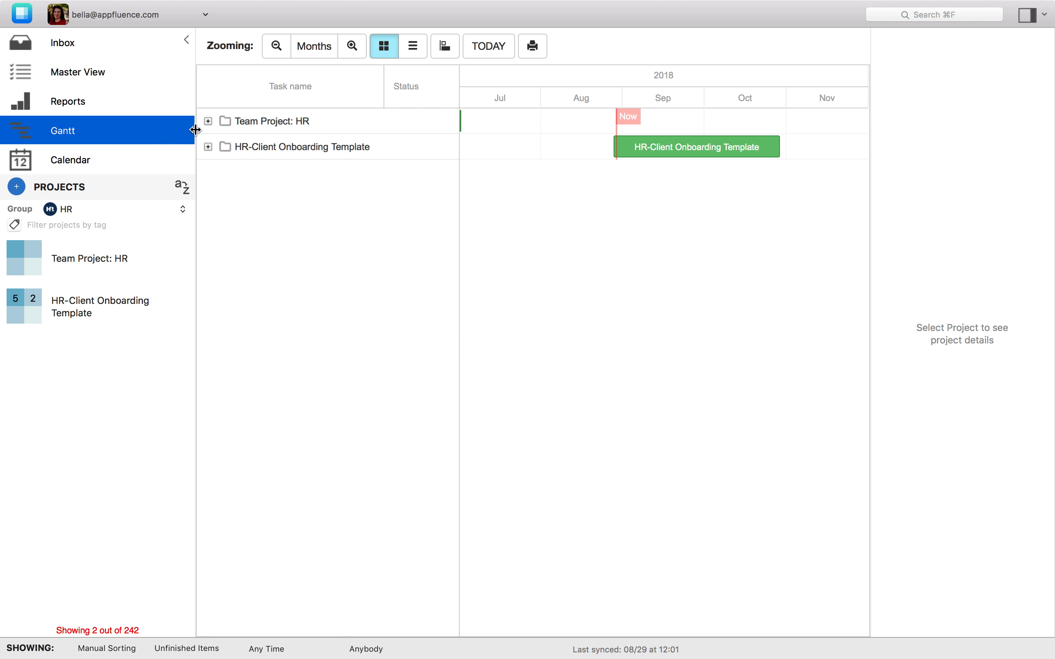
pyautogui.click(208, 147)
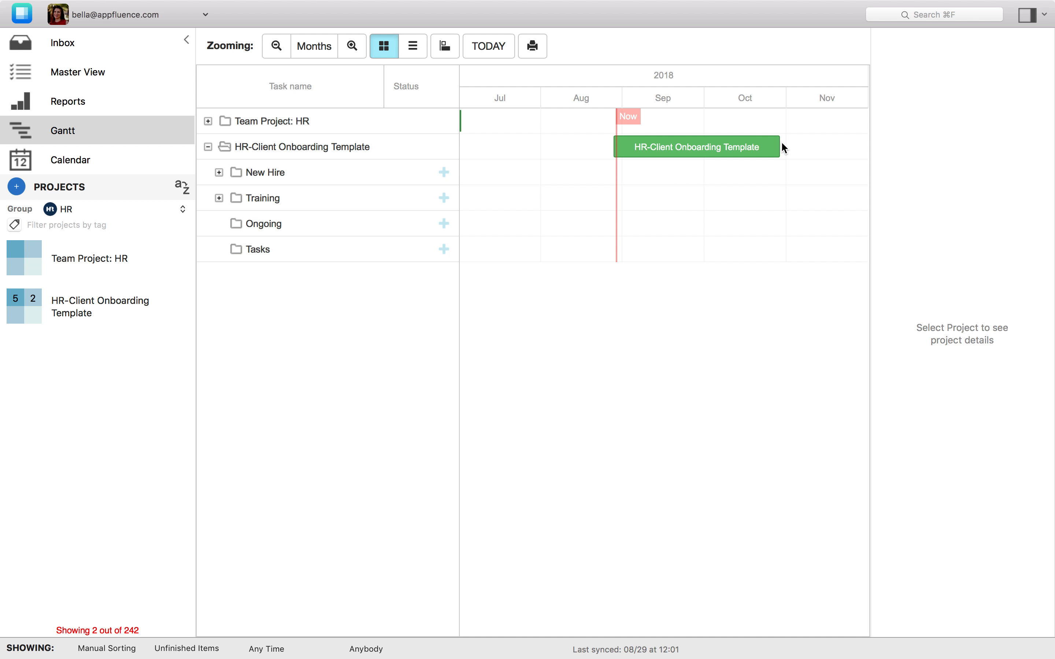
pyautogui.click(218, 173)
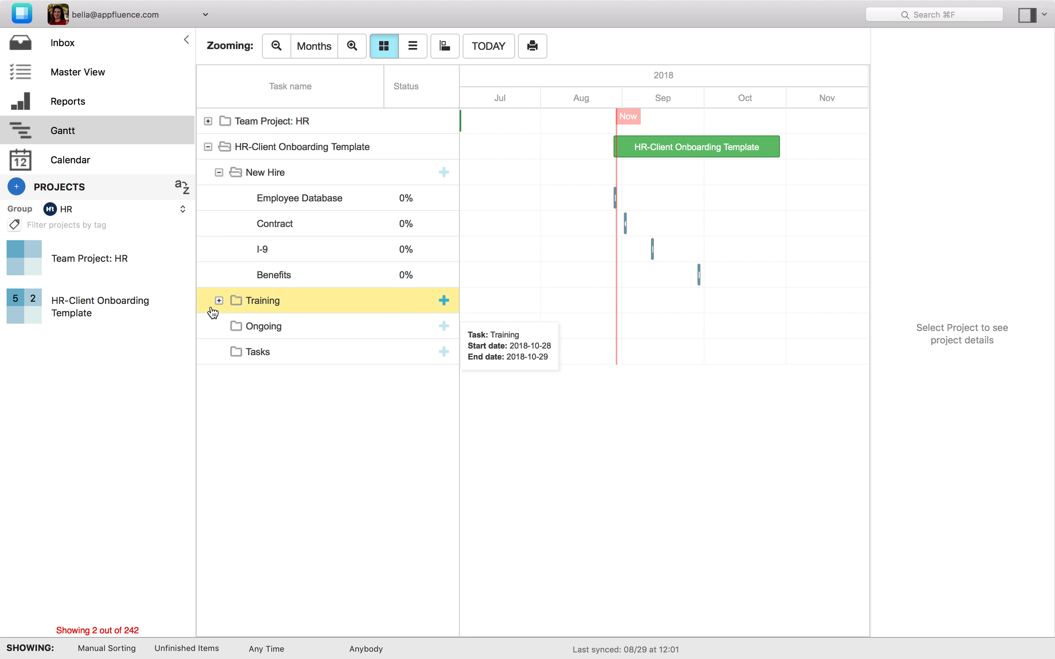
pyautogui.click(219, 301)
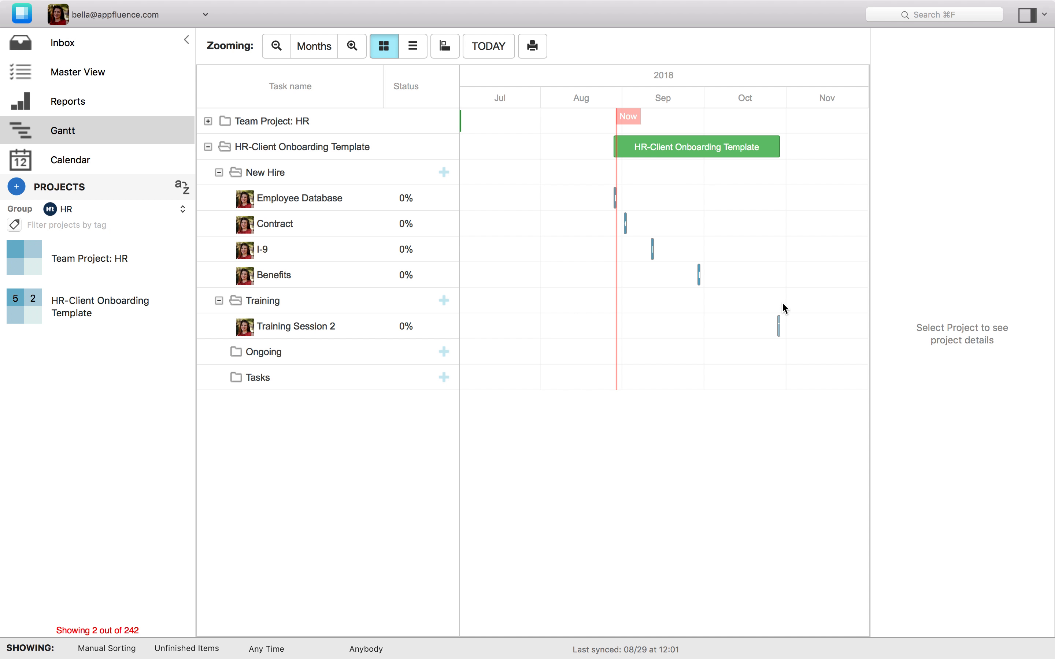
# Switch the group filter to Production and expand the Order # 390570 Production folders in the Gantt chart
pyautogui.click(129, 210)
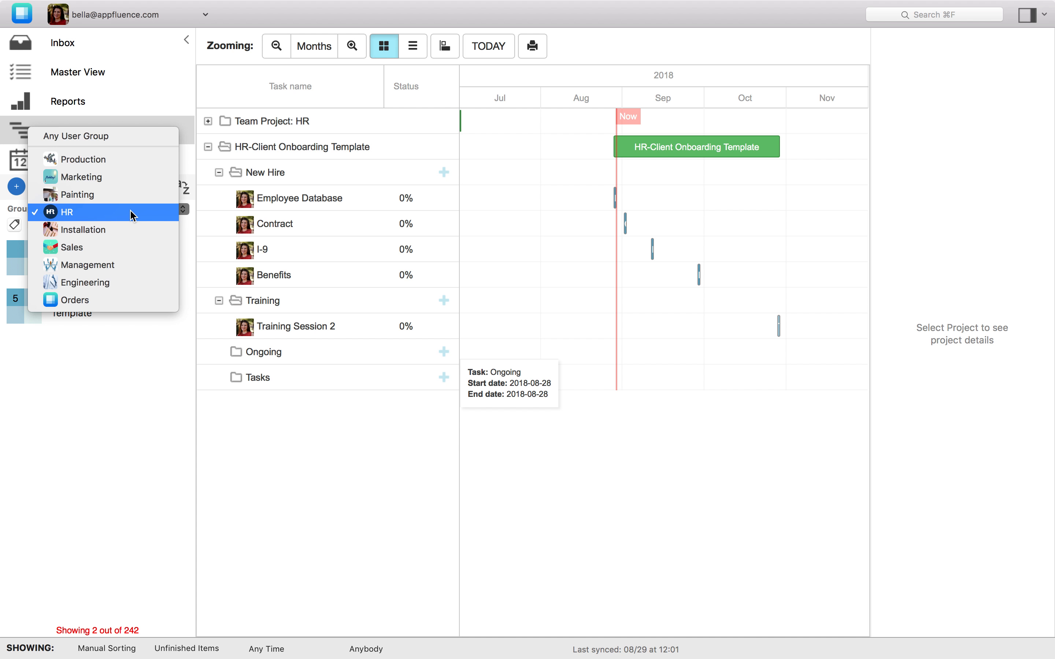
pyautogui.click(117, 162)
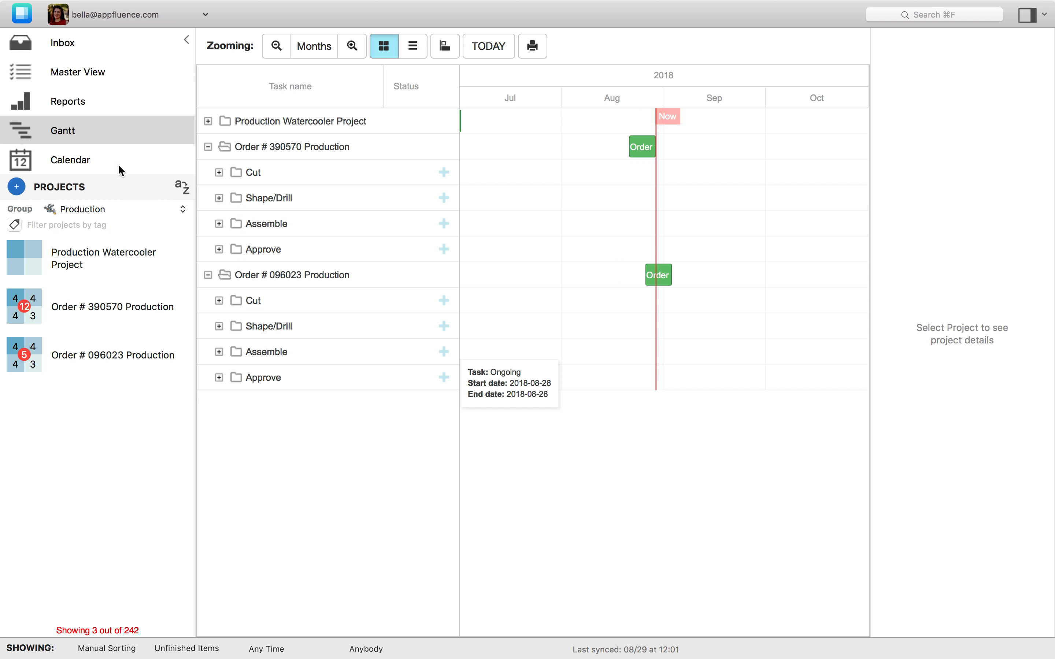
pyautogui.click(209, 122)
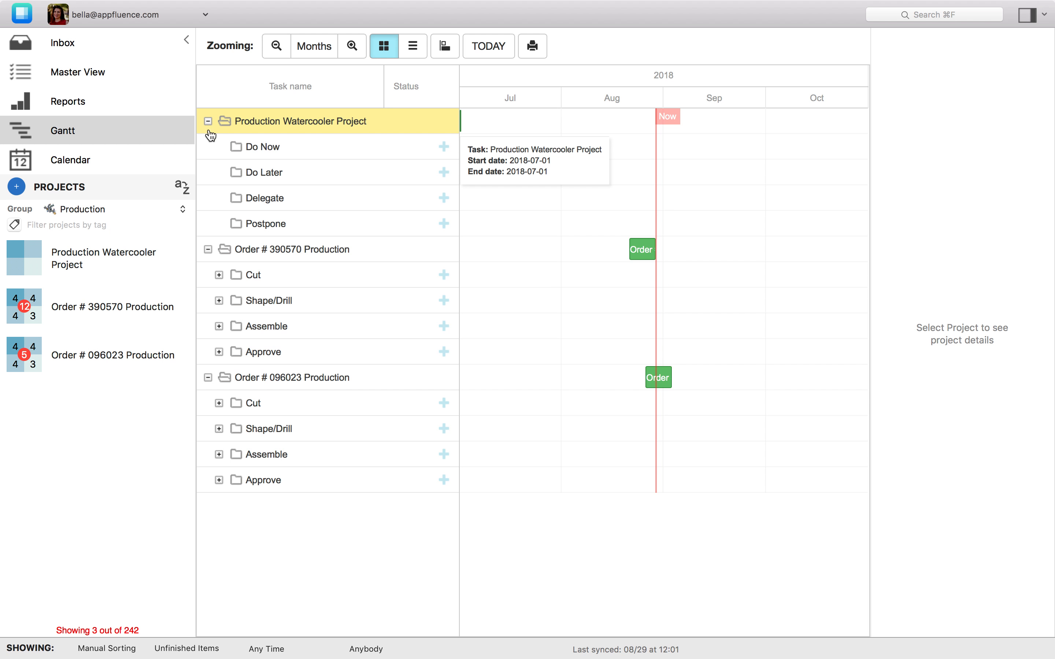
pyautogui.click(209, 252)
pyautogui.click(208, 251)
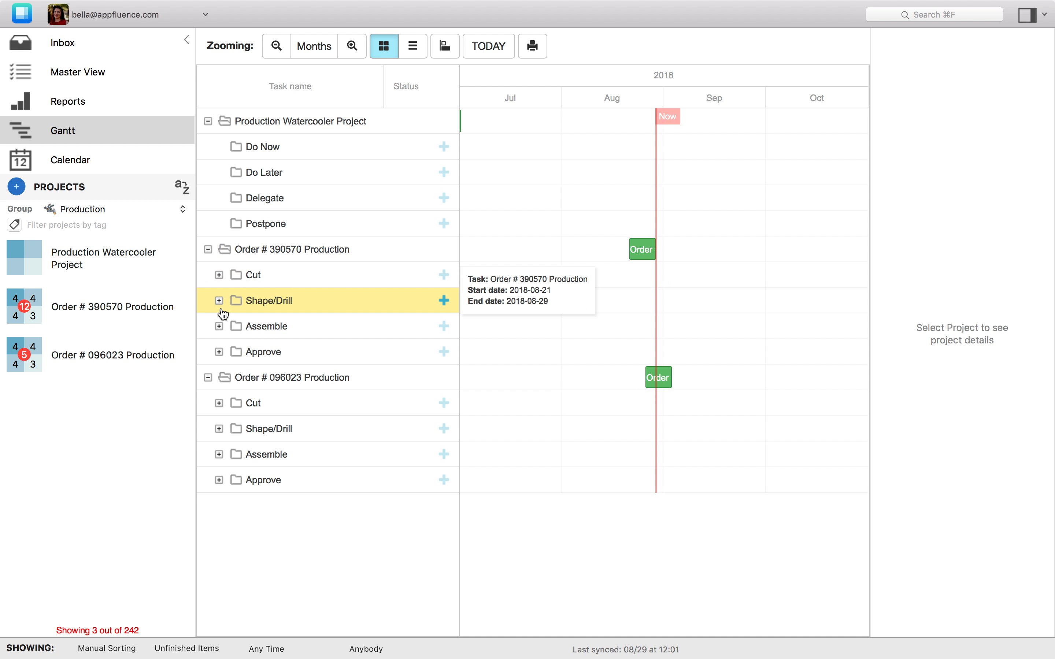
pyautogui.click(219, 275)
pyautogui.click(218, 403)
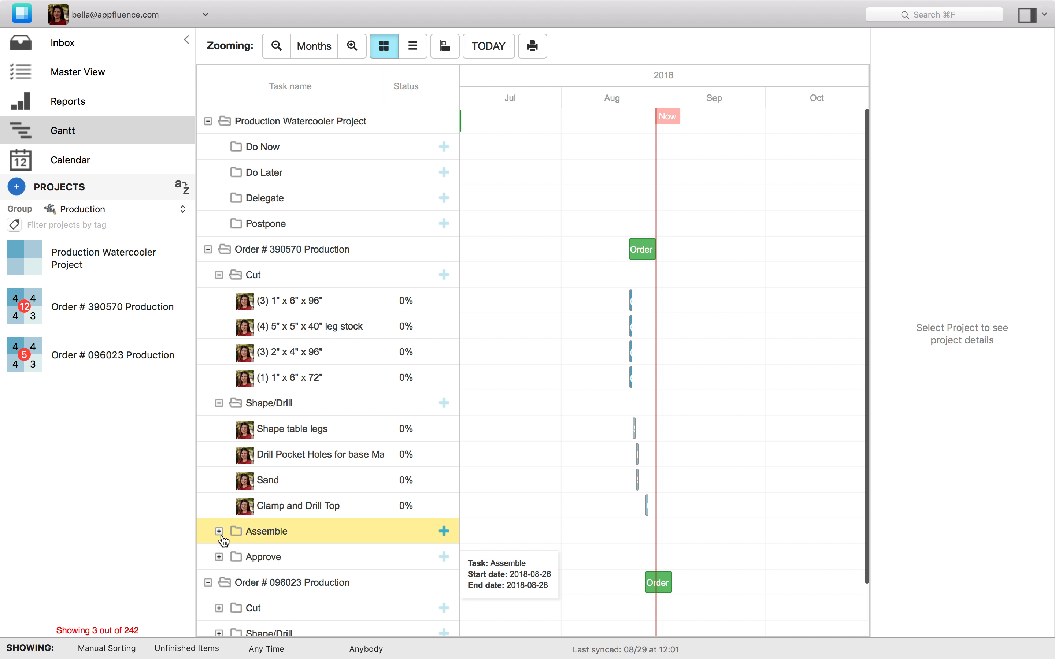
pyautogui.scroll(-3, 224, 541)
pyautogui.click(219, 469)
pyautogui.scroll(-4, 224, 567)
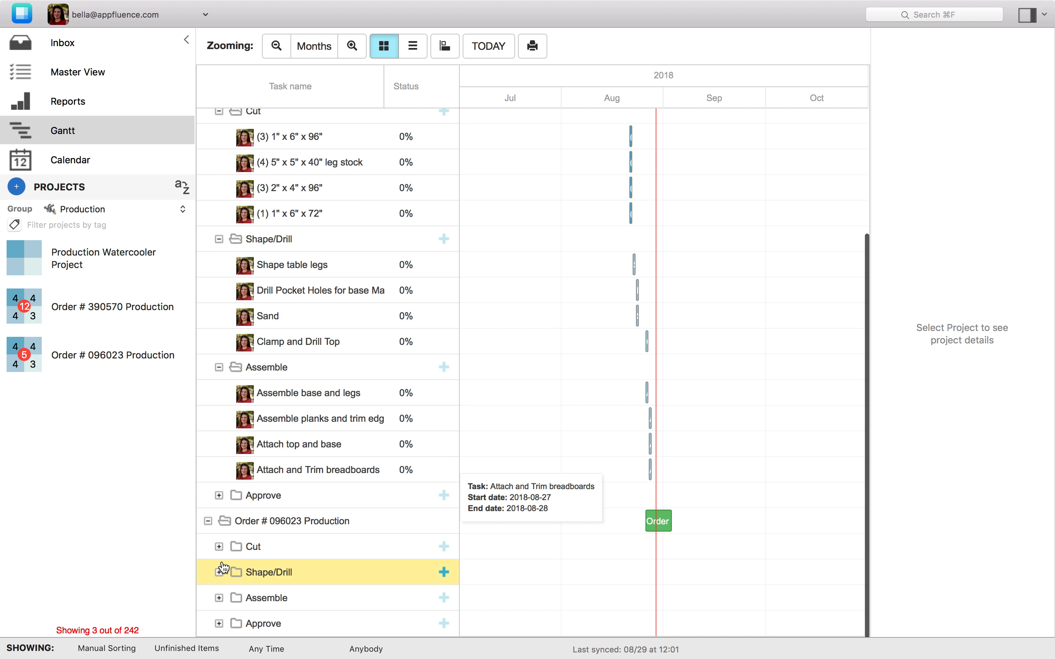
pyautogui.click(219, 495)
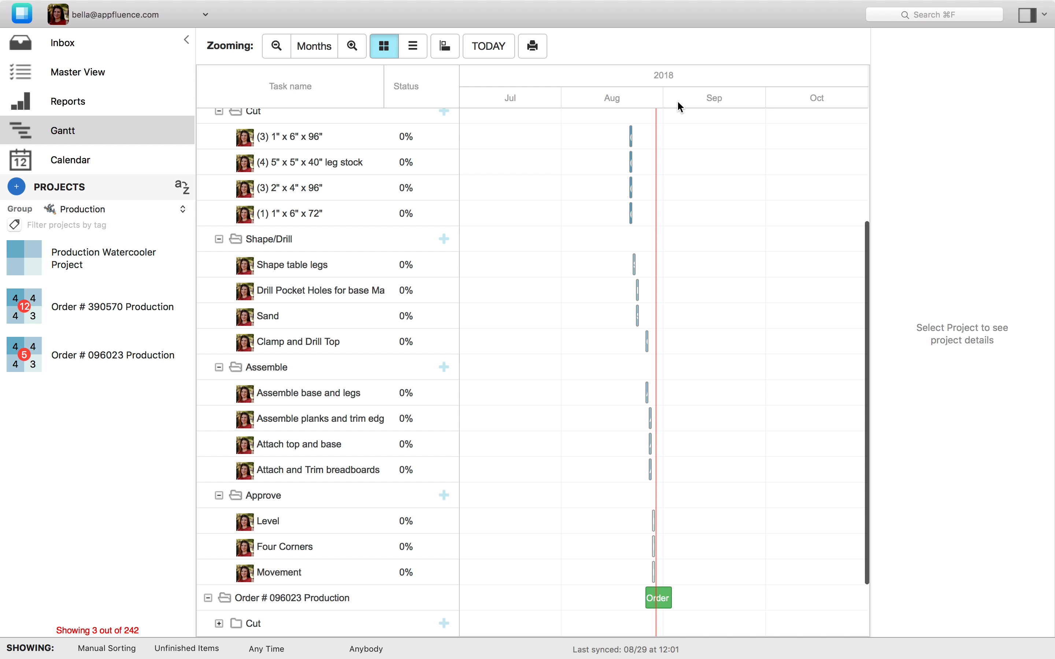
# Expand the Cut, Shape/Drill, Assemble and Approve folders of Order # 096023 Production
pyautogui.scroll(-3, 632, 501)
pyautogui.click(219, 544)
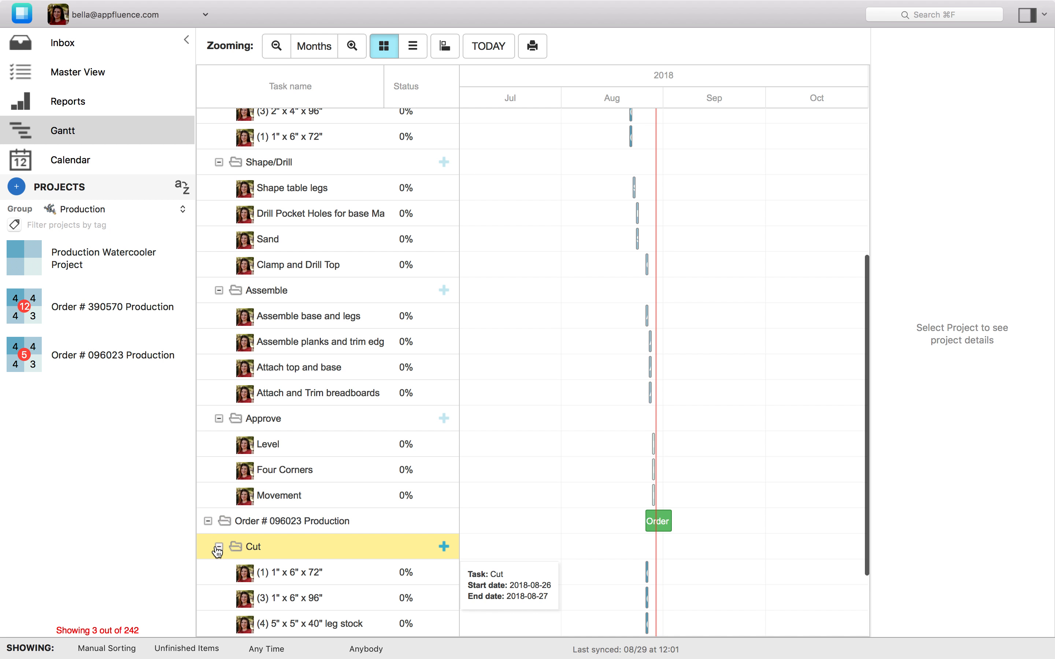
pyautogui.scroll(-4, 217, 548)
pyautogui.click(218, 572)
pyautogui.scroll(-3, 217, 572)
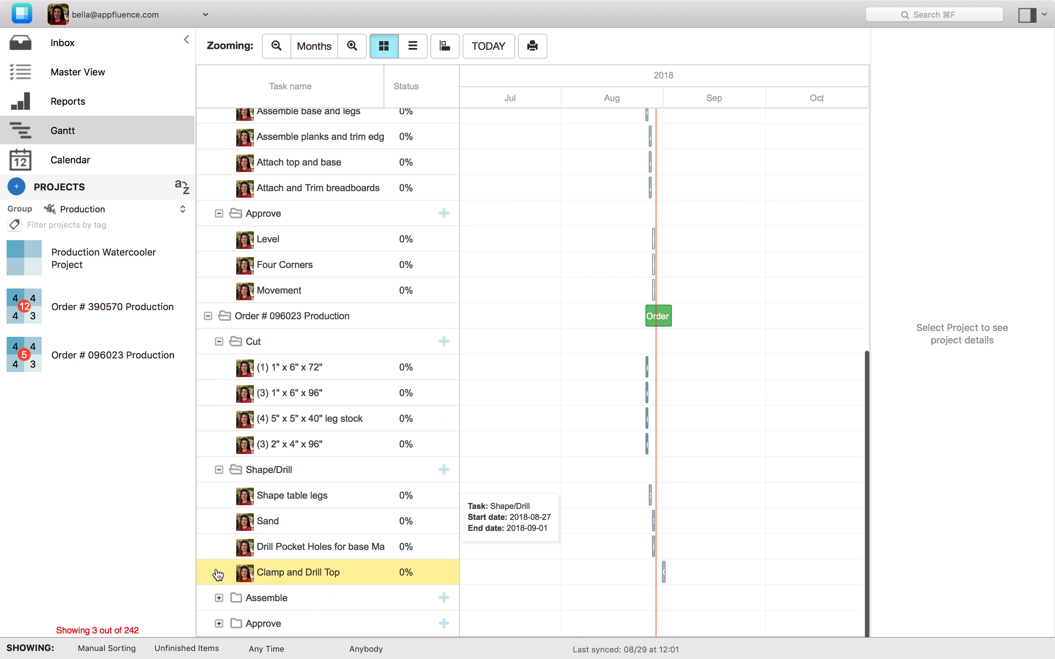
pyautogui.click(219, 598)
pyautogui.scroll(-3, 217, 604)
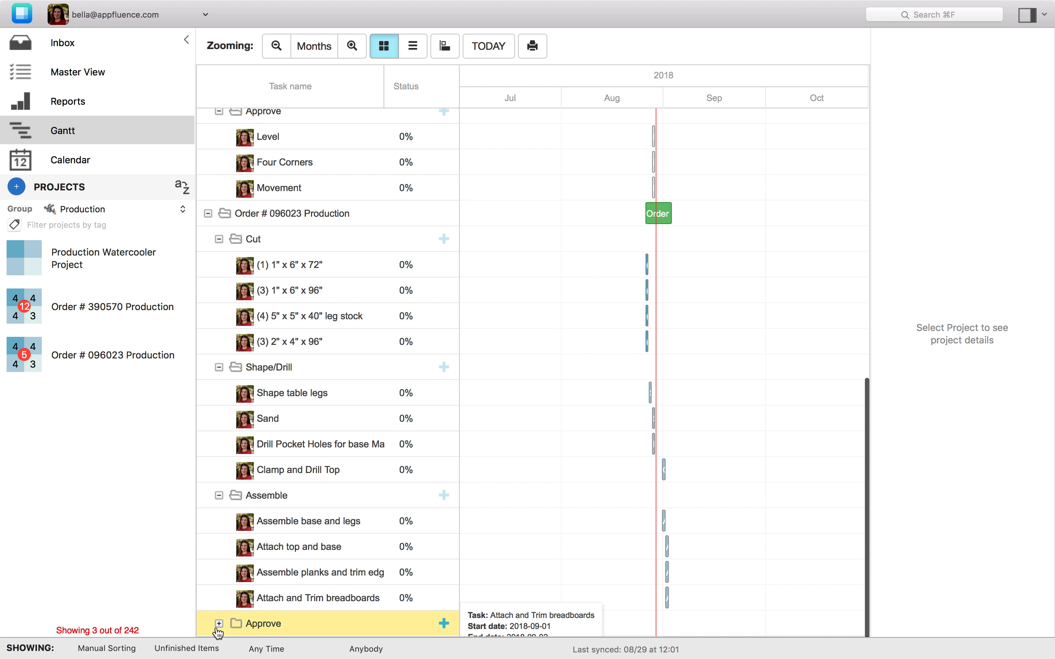
pyautogui.click(218, 624)
pyautogui.scroll(12, 396, 308)
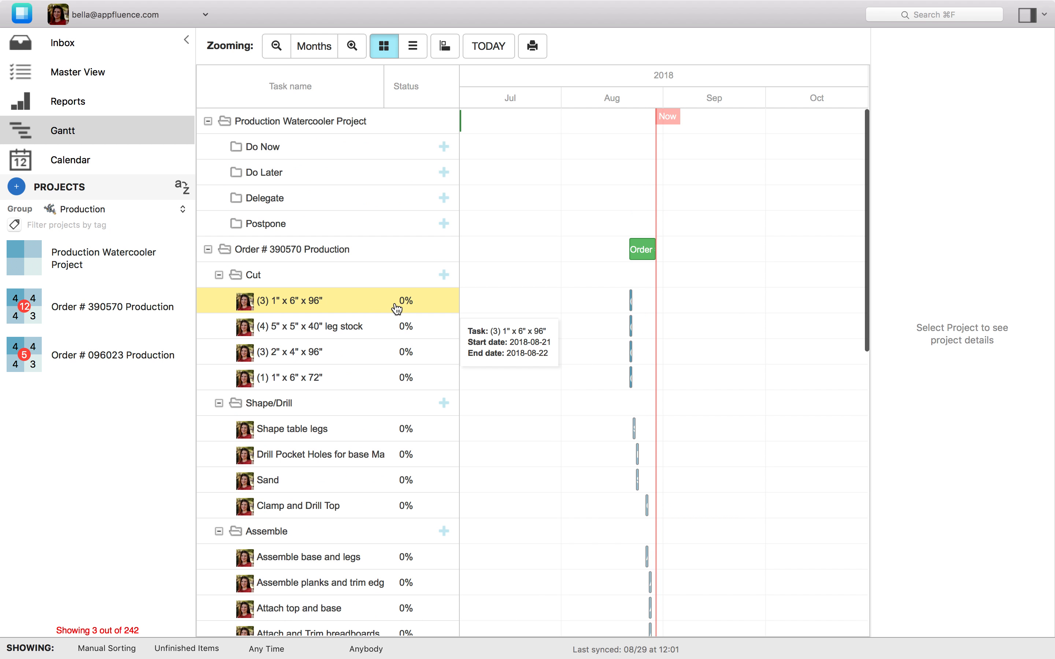
# Switch the project group filter back to HR
pyautogui.click(86, 209)
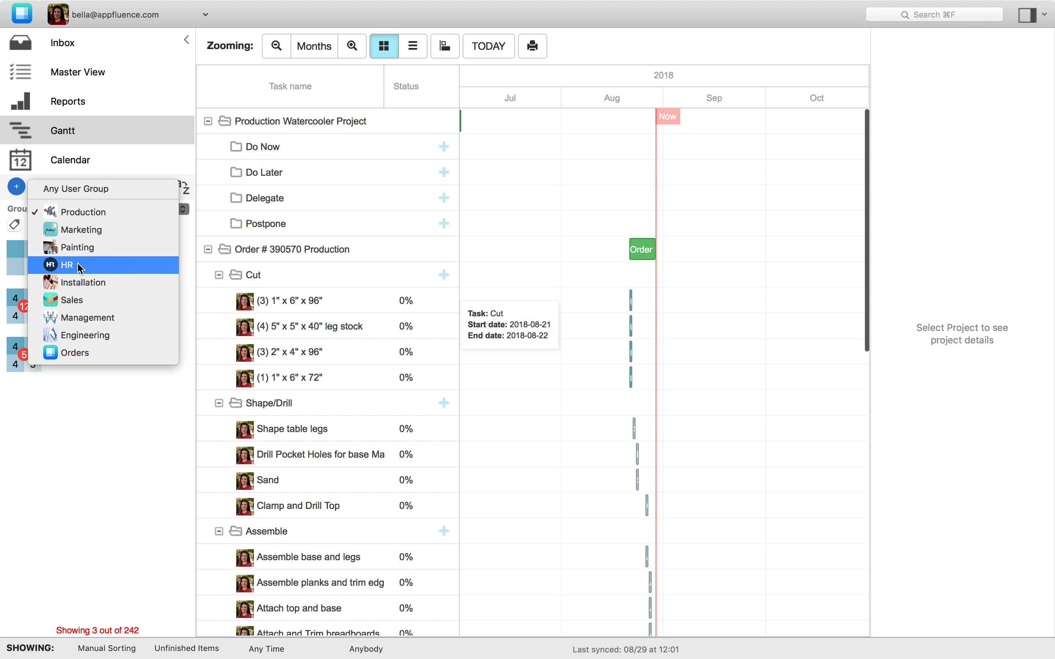
pyautogui.click(77, 263)
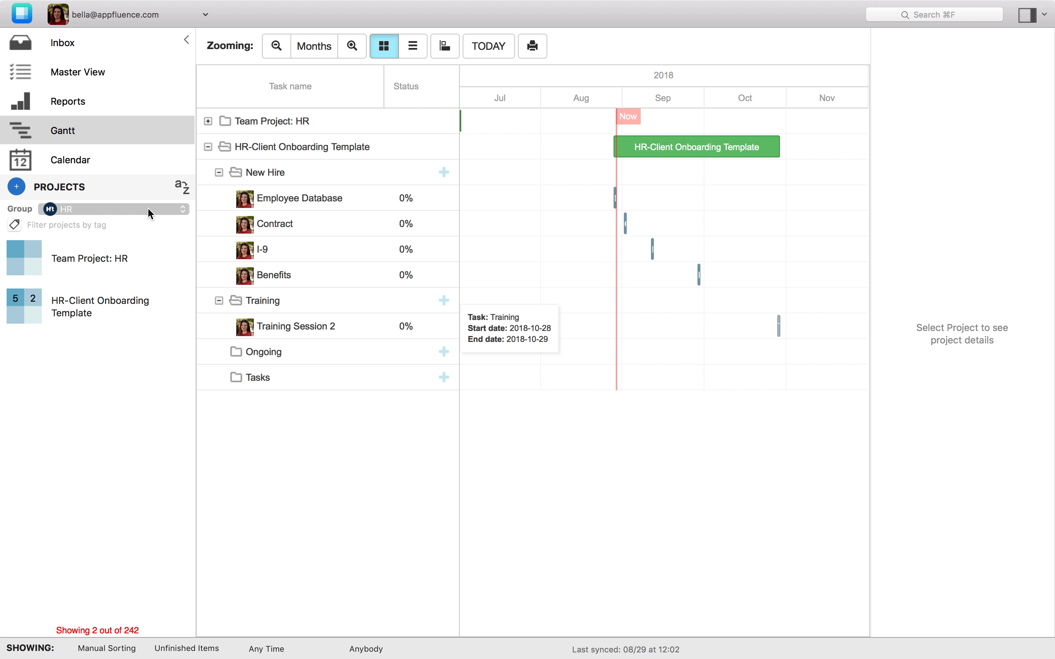
# Open the HR-Client Onboarding Template project in the calendar to review its task due dates
pyautogui.click(82, 260)
pyautogui.click(89, 310)
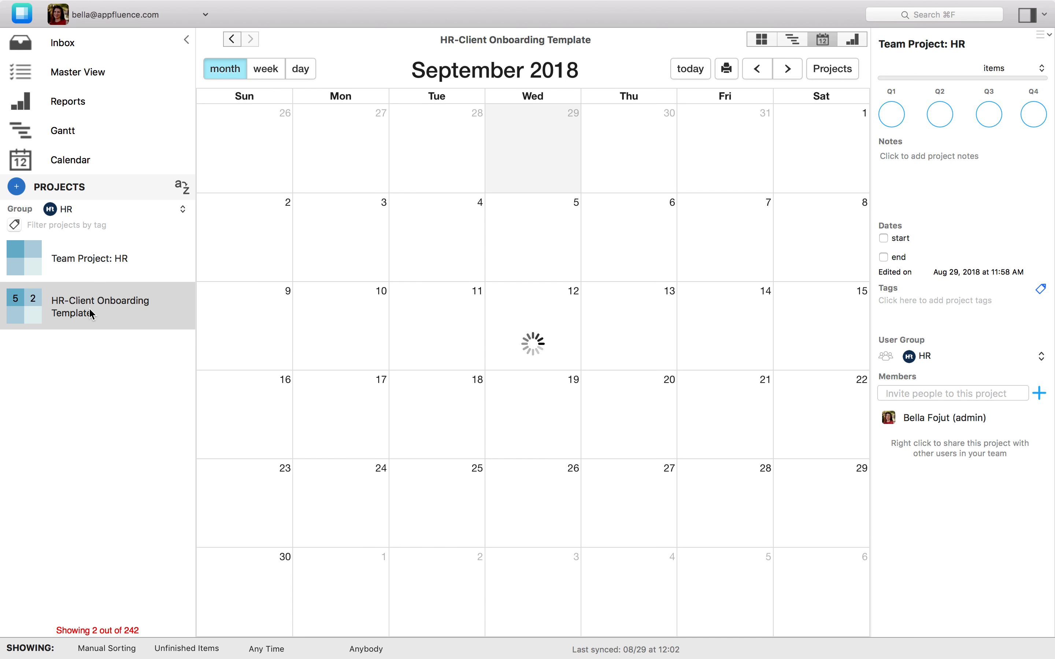
# Switch the project group filter to Production and view its projects in the Gantt chart
pyautogui.click(109, 211)
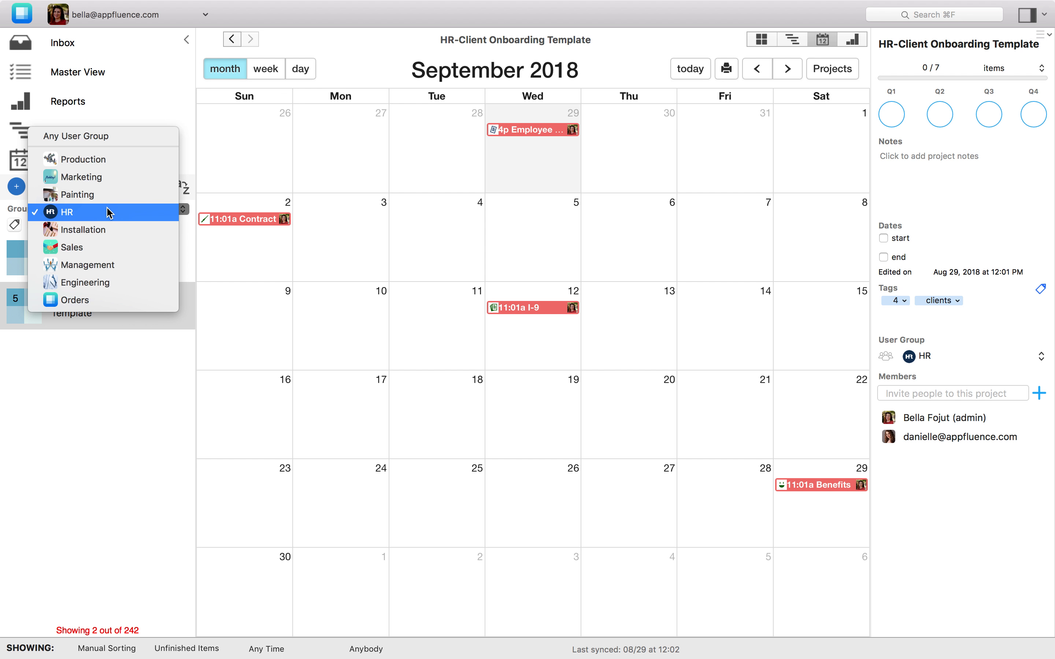
pyautogui.click(109, 160)
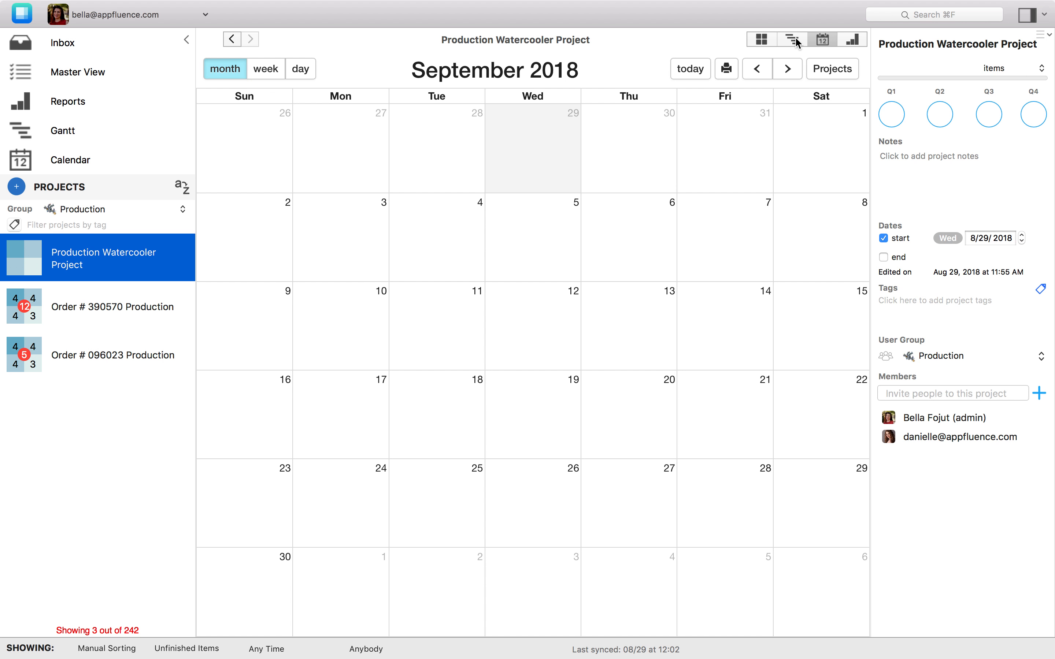
pyautogui.click(77, 132)
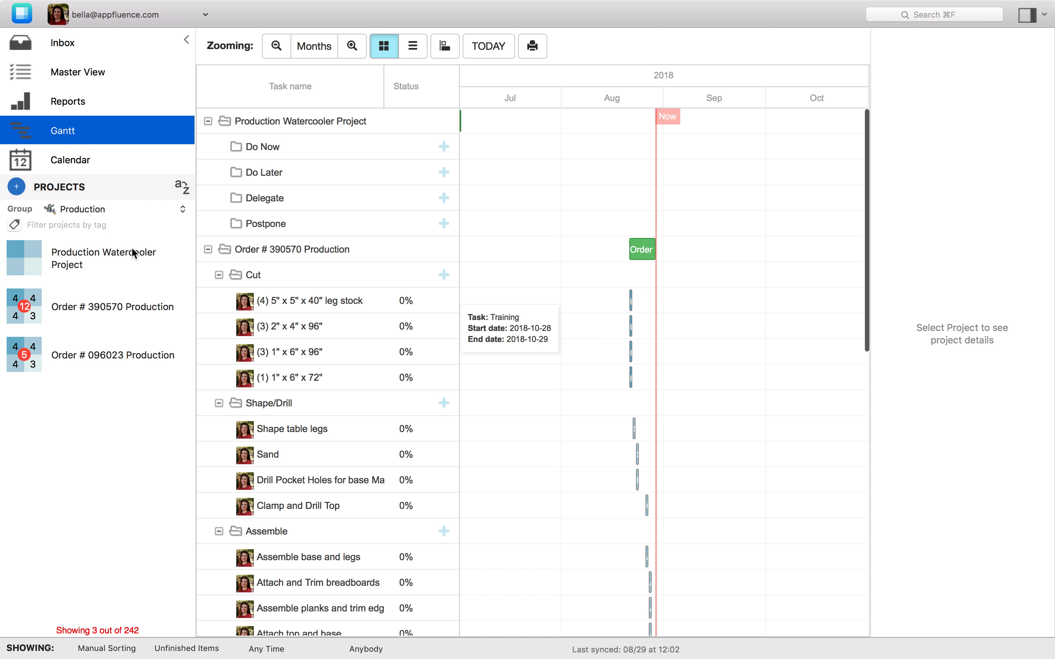
# Select Production Watercooler Project and open the menu for adding a new project
pyautogui.click(65, 255)
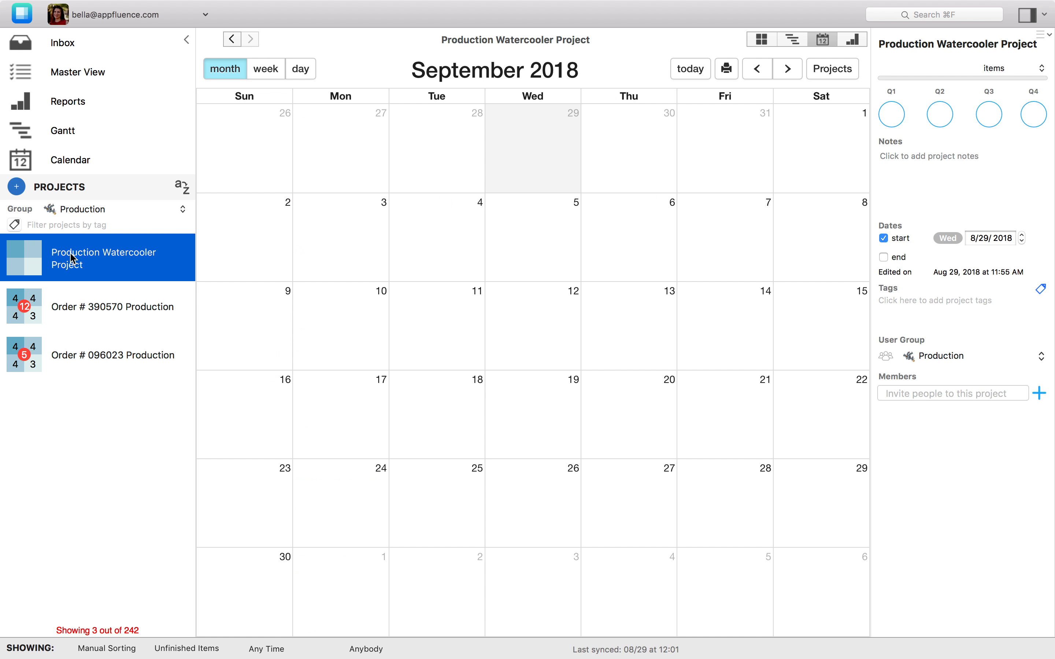
pyautogui.click(18, 187)
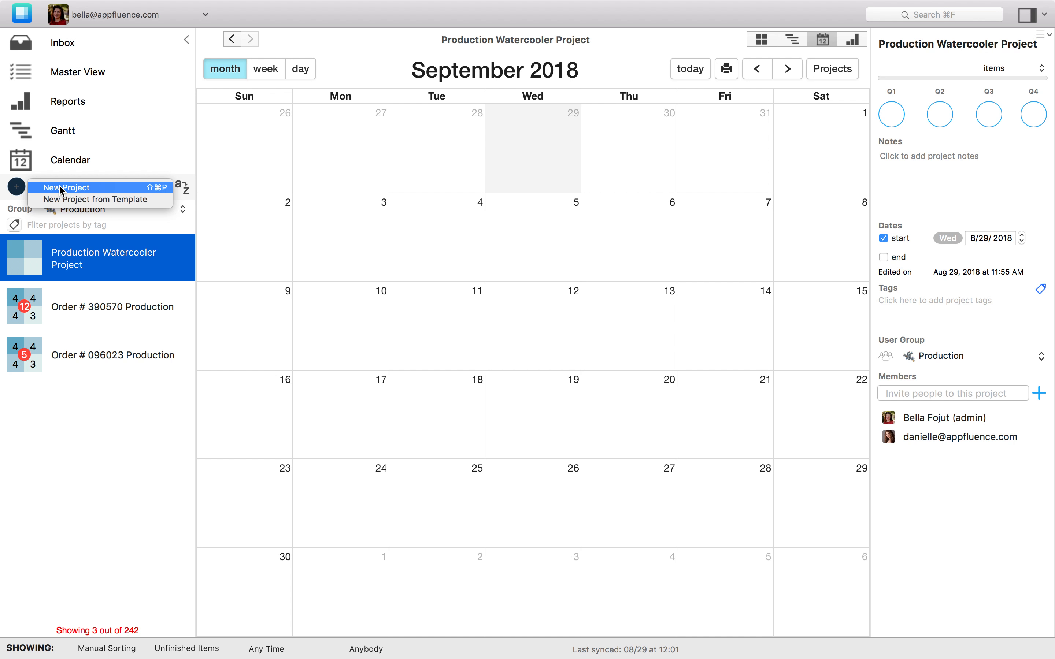